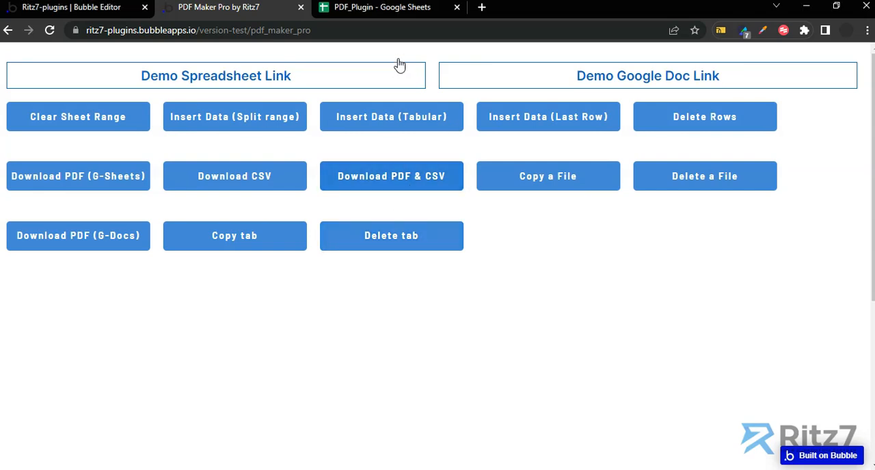
Switch to the PDF_Plugin spreadsheet and examine the Received From section of the Split Data invoice template
left_click(395, 12)
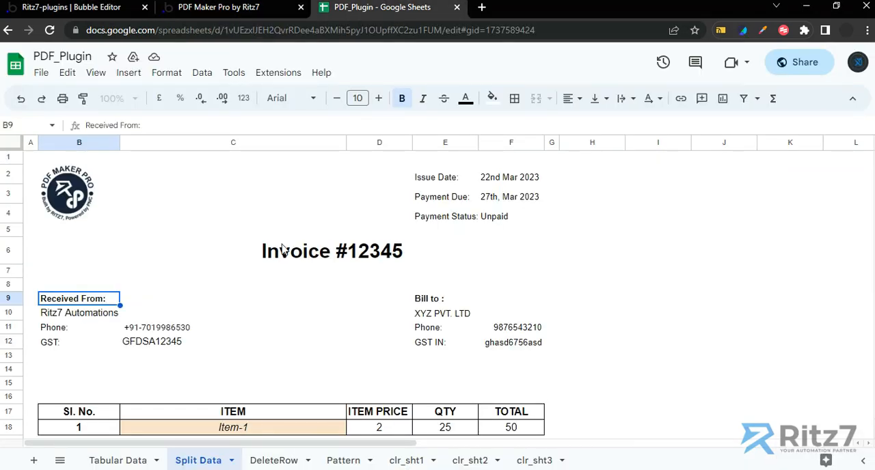
left_click(61, 317)
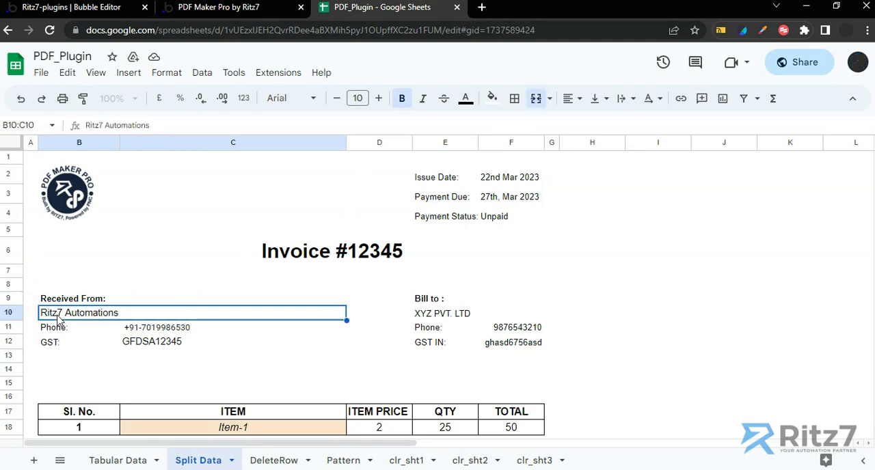
left_click(65, 301)
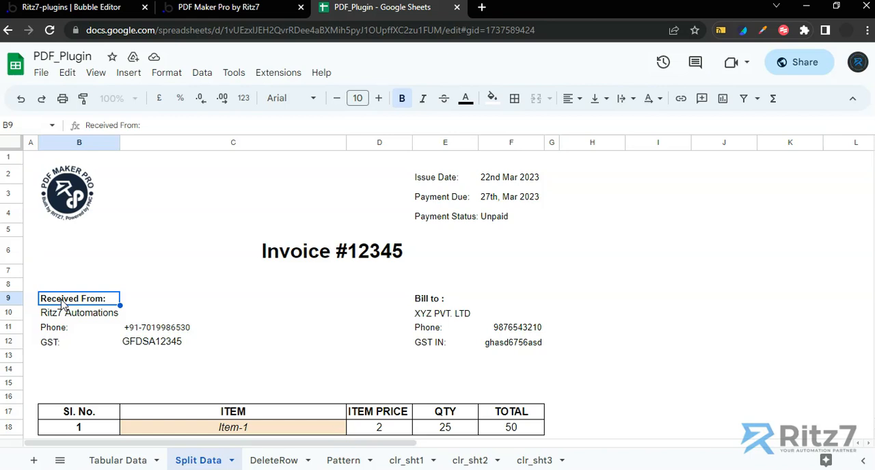
left_click(269, 12)
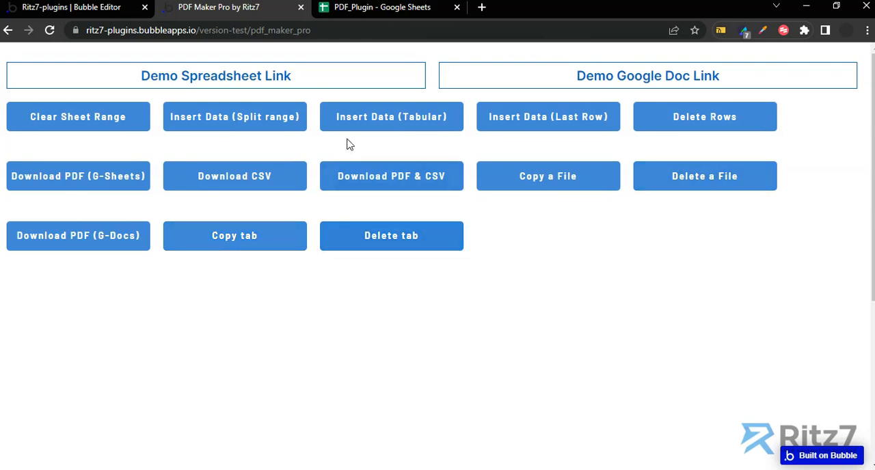
In the PDF_Plugin spreadsheet, duplicate the Split Data sheet and rename the duplicate with a person's name followed by "Copy"
left_click(361, 7)
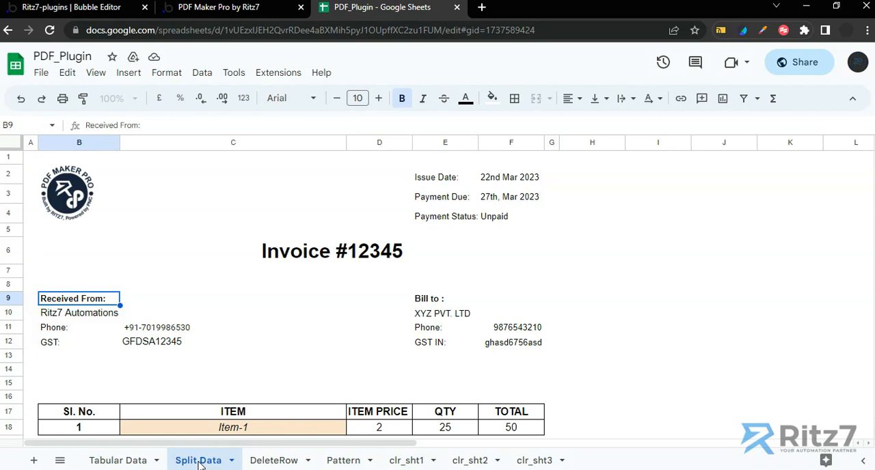
left_click(231, 460)
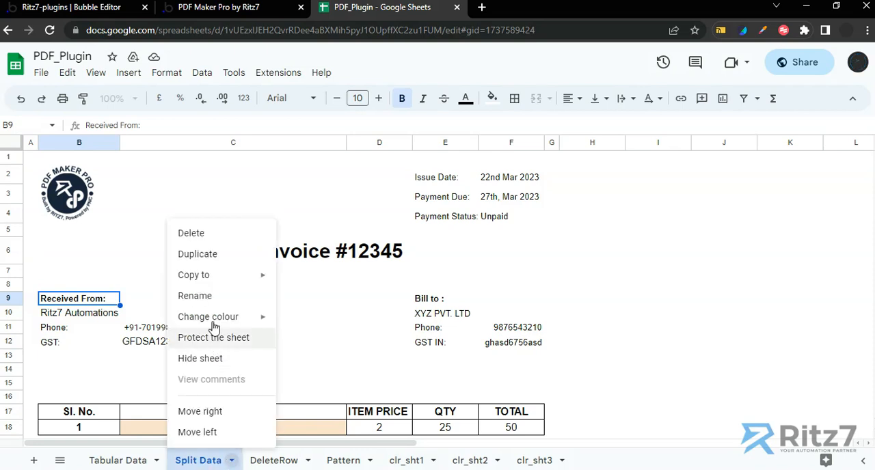
left_click(202, 255)
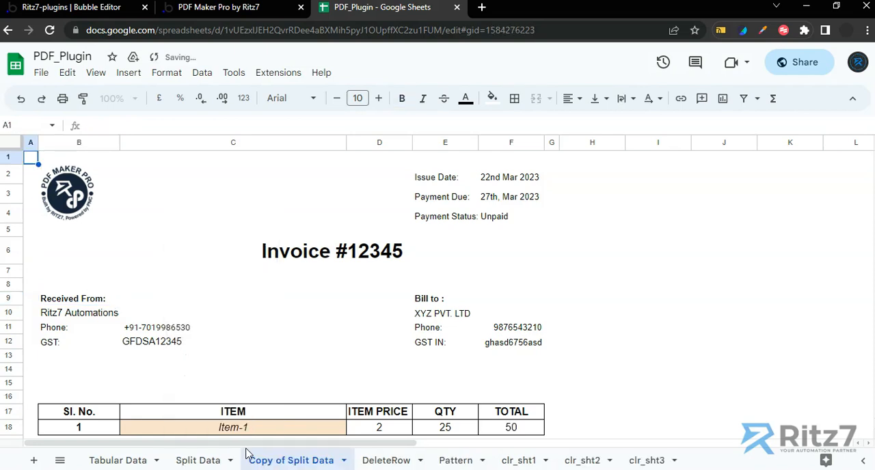
double_click(280, 462)
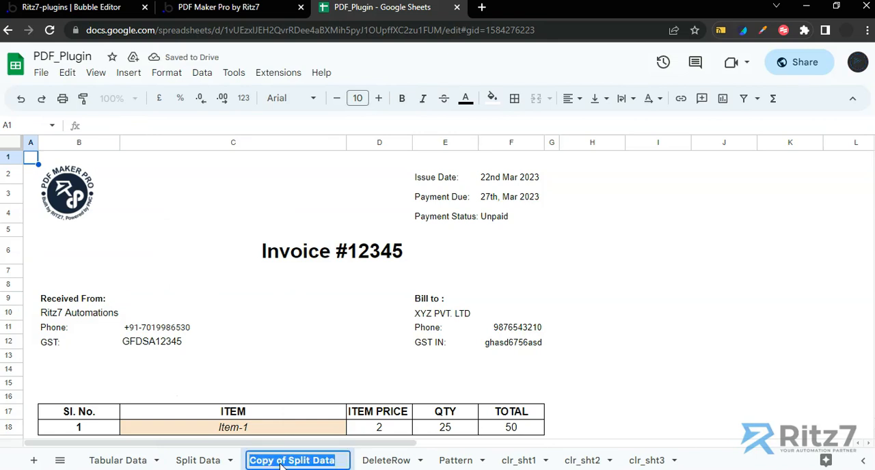
type("Akhi")
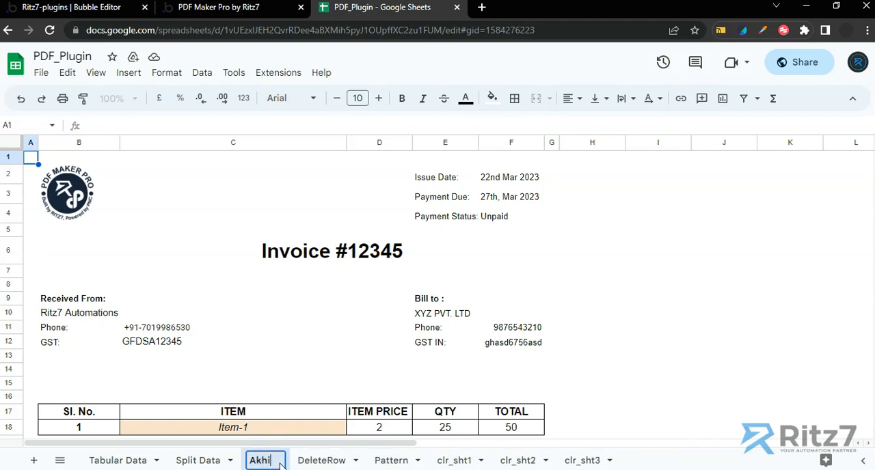
type("ls' Copy")
key("Return")
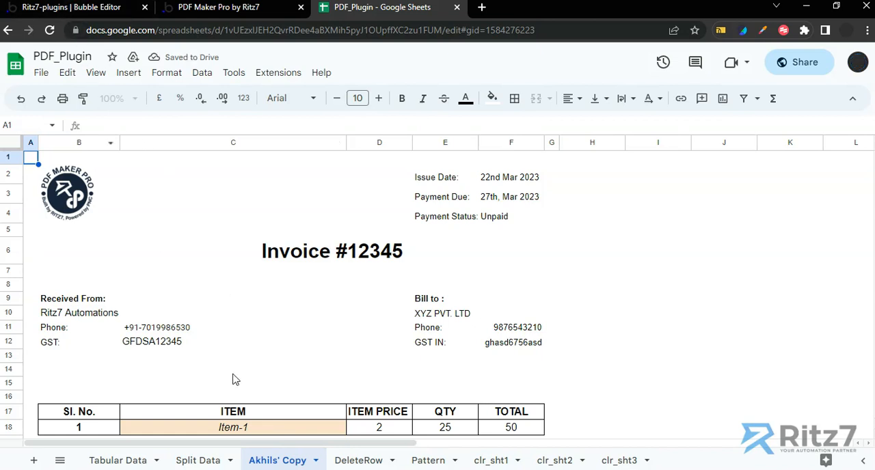
Delete the renamed copy of the Split Data sheet
scroll(235, 341, "down", 1)
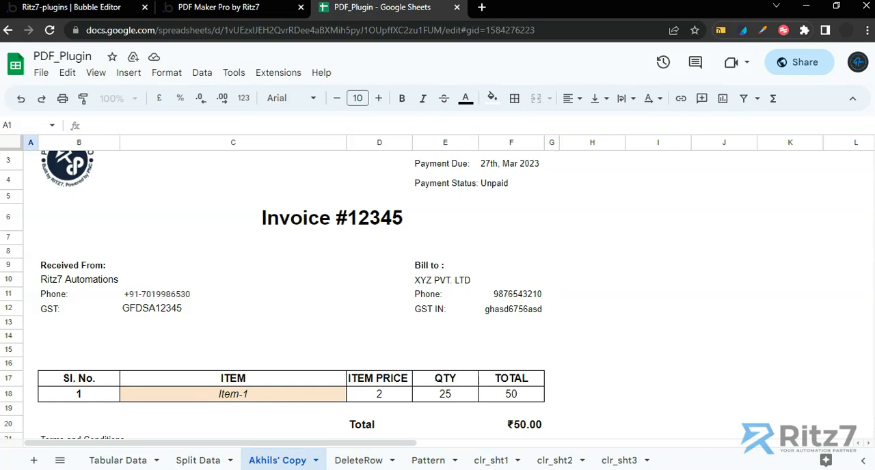
left_click(316, 460)
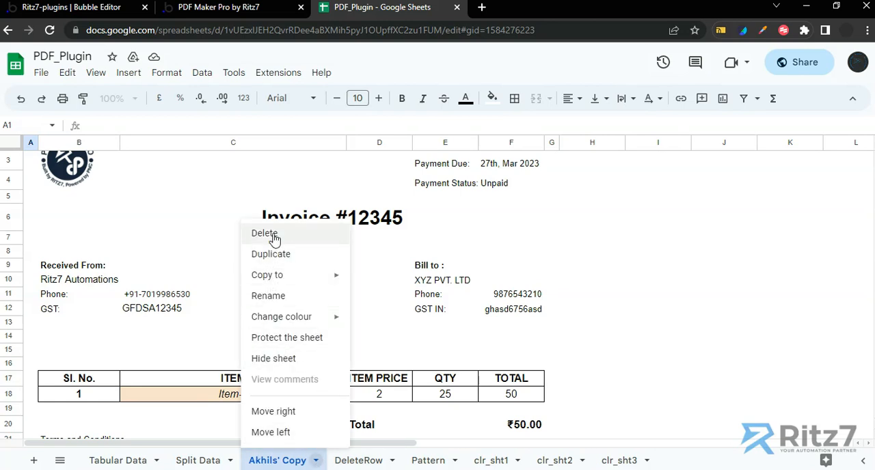
left_click(264, 233)
left_click(573, 290)
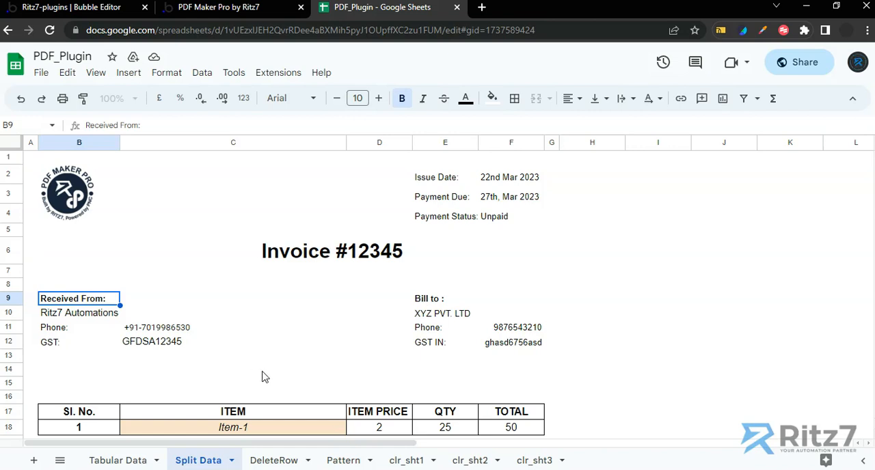
left_click(103, 8)
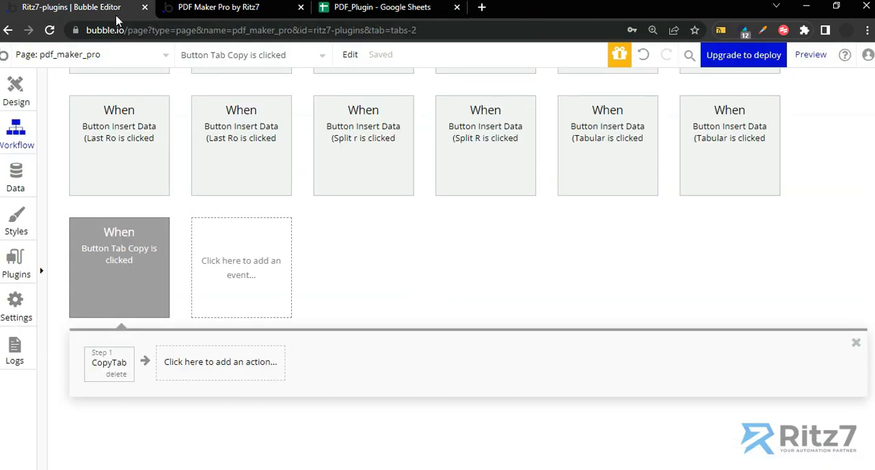
mouse_move(123, 276)
left_click(224, 8)
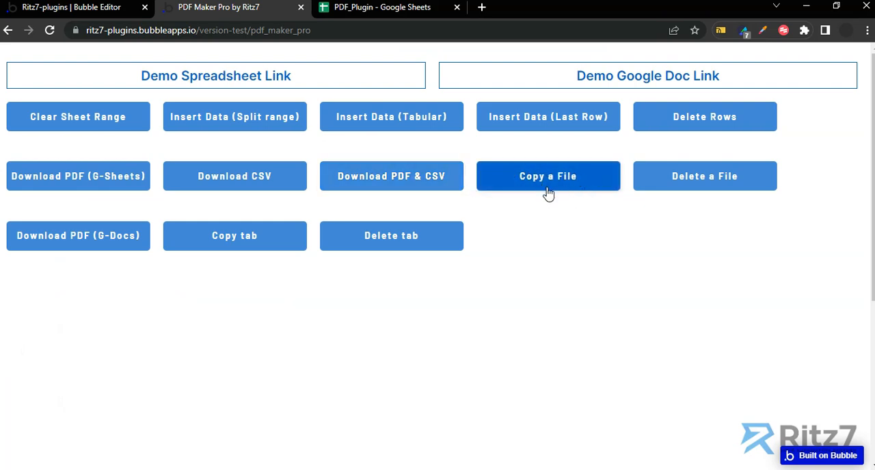
left_click(244, 250)
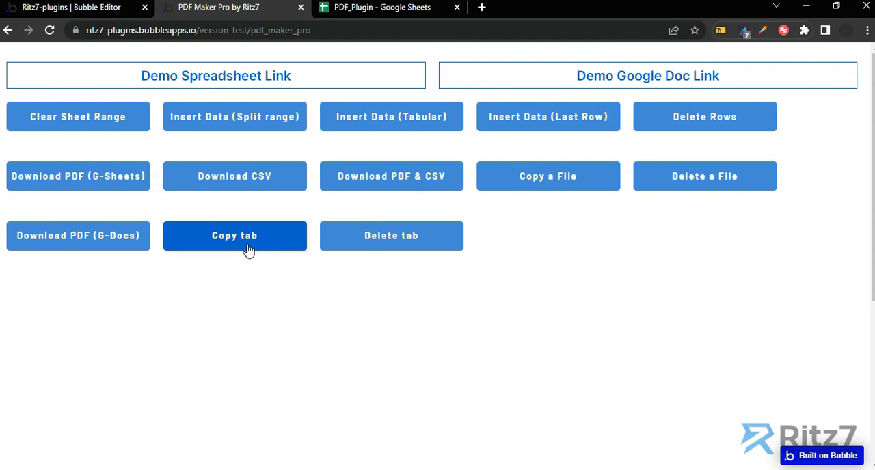
In the Bubble editor, open the Copy tab button's workflow and delete its existing CopyTab action
left_click(94, 8)
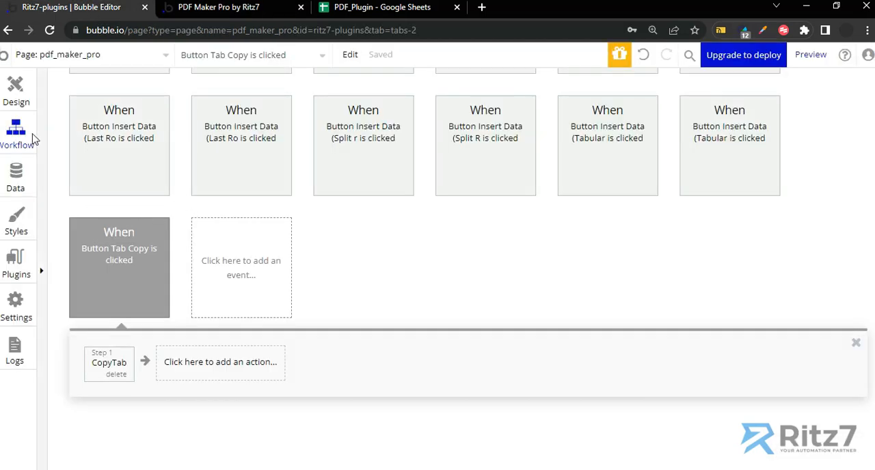
left_click(16, 96)
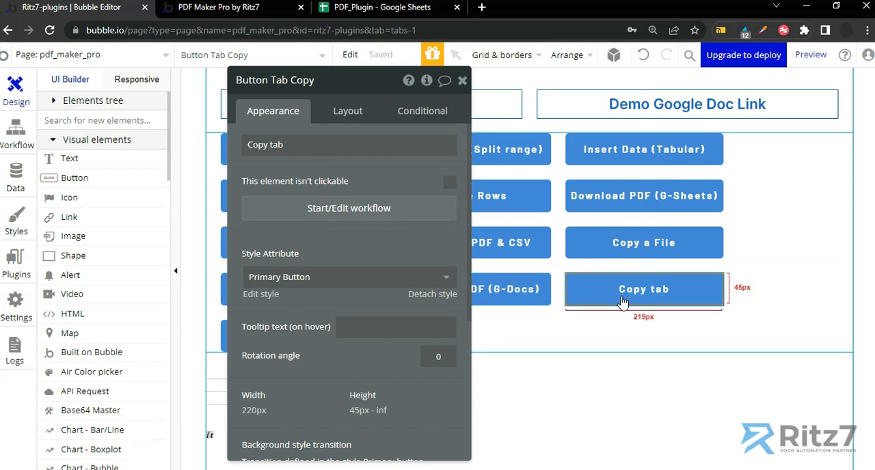
left_click(348, 208)
left_click(110, 364)
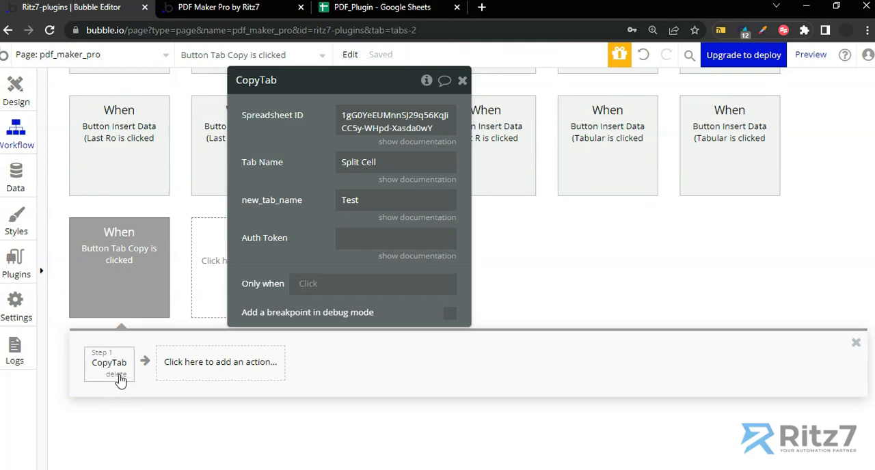
left_click(117, 376)
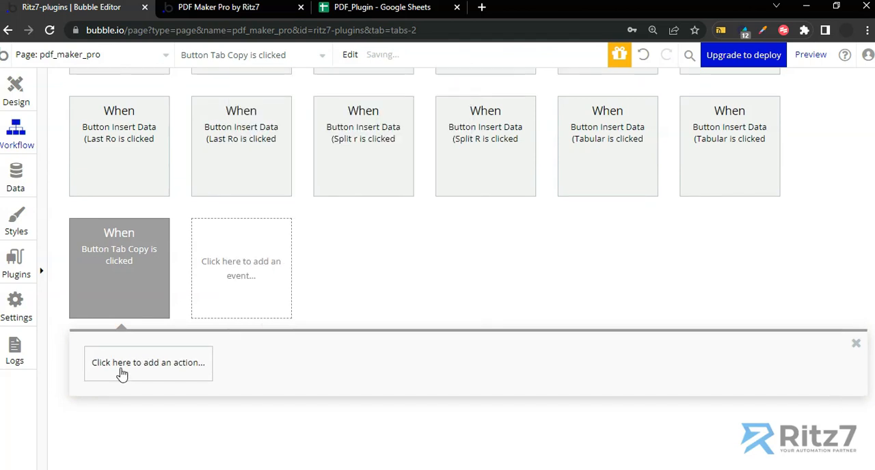
Add a new CopyTab action to the workflow for the Button Tab Copy click event
left_click(121, 369)
type("copy")
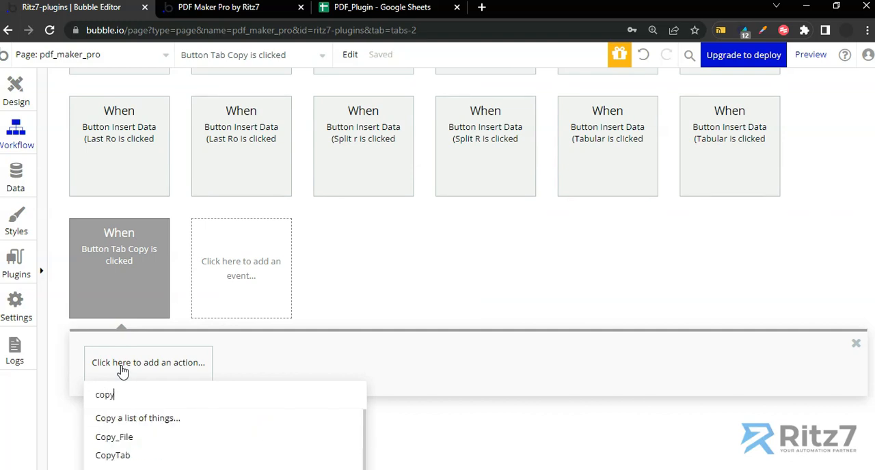
left_click(123, 449)
Copy the PDF_Plugin spreadsheet's ID from its URL and paste it as the CopyTab action's Spreadsheet ID
left_click(351, 116)
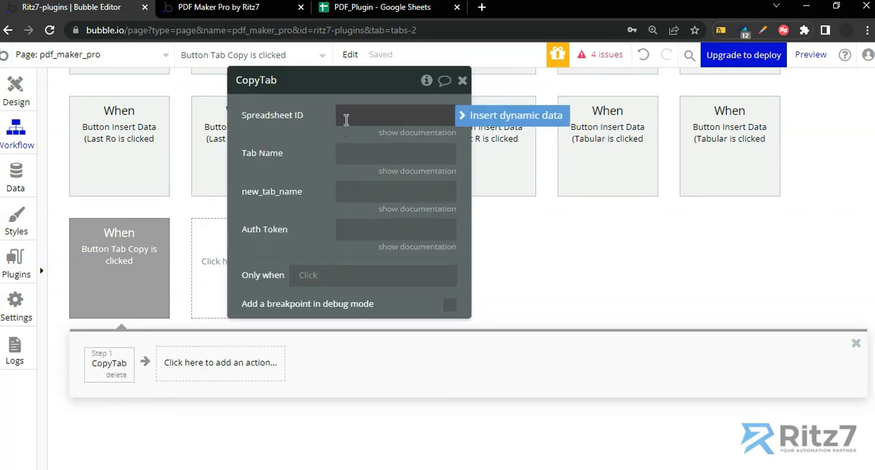
left_click(354, 11)
left_click(408, 27)
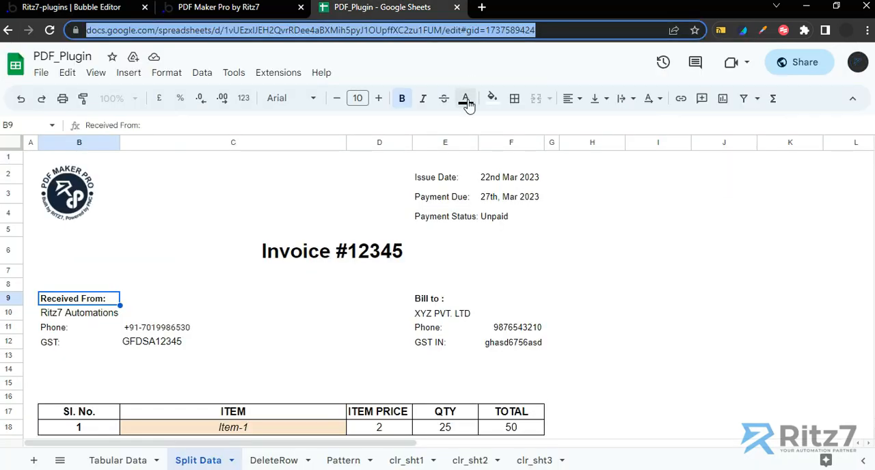
key("shift+Left")
key("shift+Left")
key("shift+Left")
key("shift+Left")
key("shift+Left")
key("shift+Left")
key("shift+Left")
key("shift+Left")
key("shift+Left")
key("shift+Left")
key("shift+Left")
key("shift+Left")
key("shift+Left")
key("shift+Left")
key("shift+Left")
key("shift+Left")
key("shift+Left")
key("shift+Left")
key("shift+Left")
key("shift+Left")
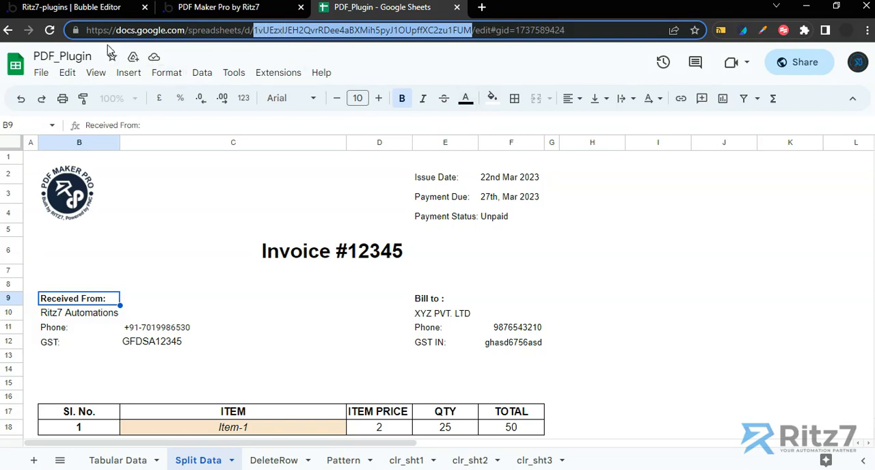
left_click(109, 11)
left_click(362, 113)
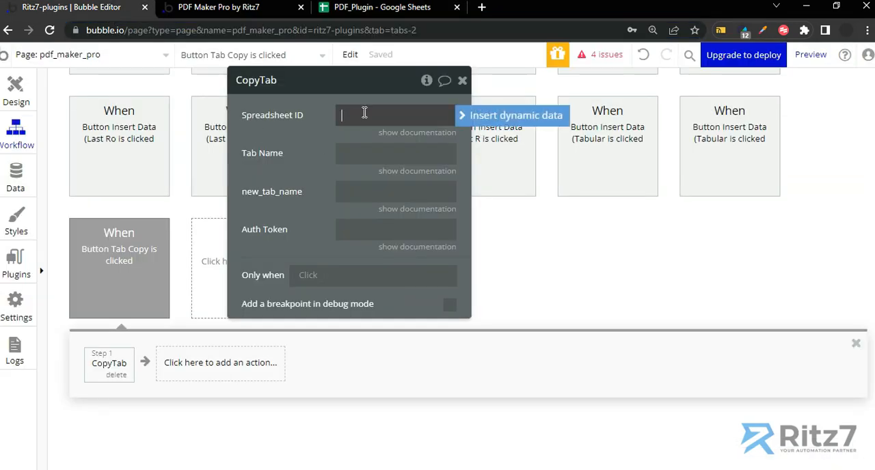
key("ctrl+v")
Copy the Split Data sheet's name from the spreadsheet and paste it as the CopyTab action's Tab Name
left_click(351, 160)
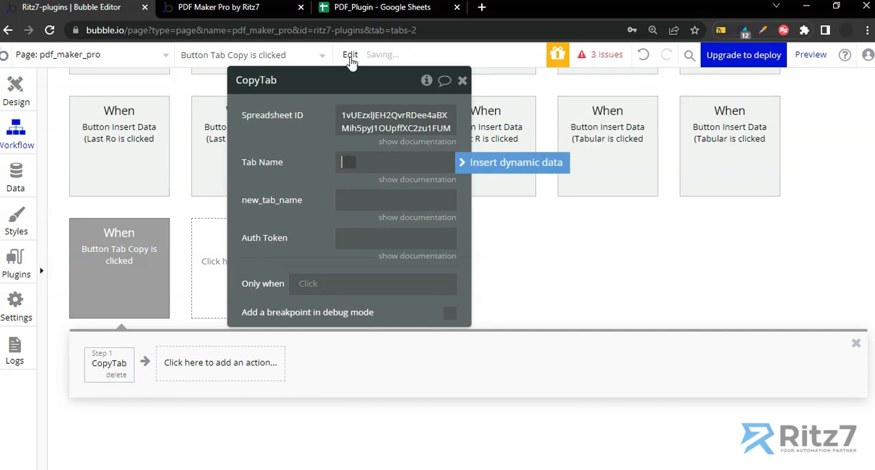
left_click(369, 8)
double_click(208, 461)
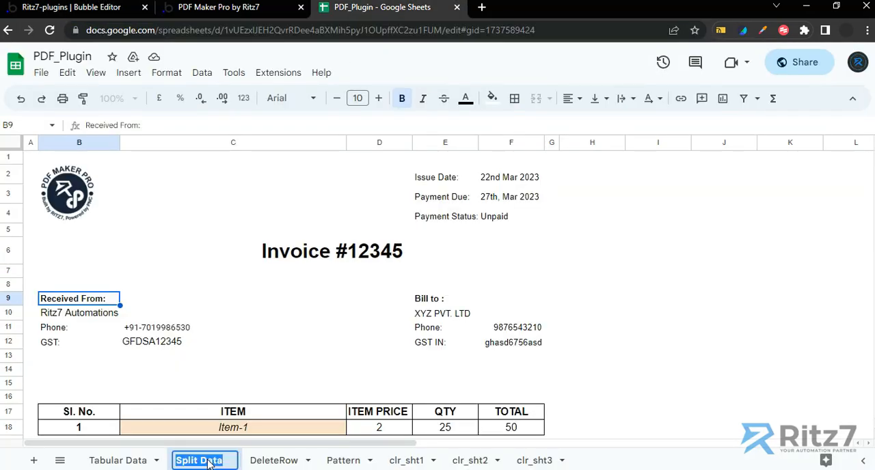
key("Return")
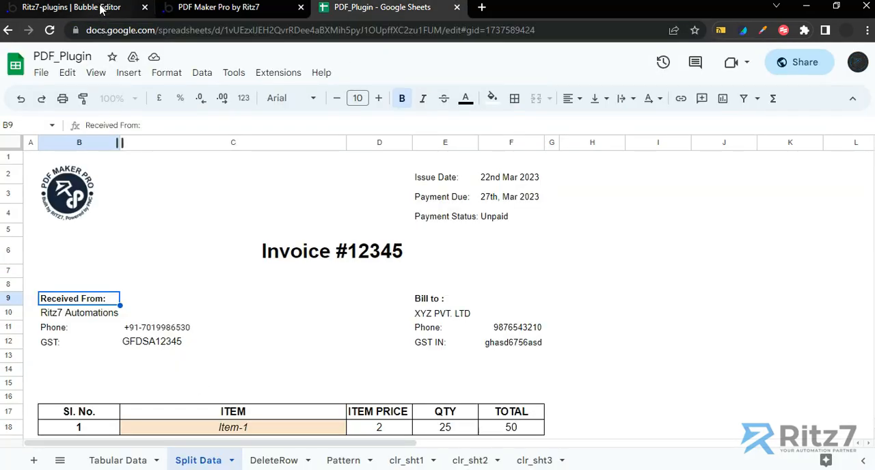
left_click(133, 8)
left_click(369, 162)
key("ctrl+v")
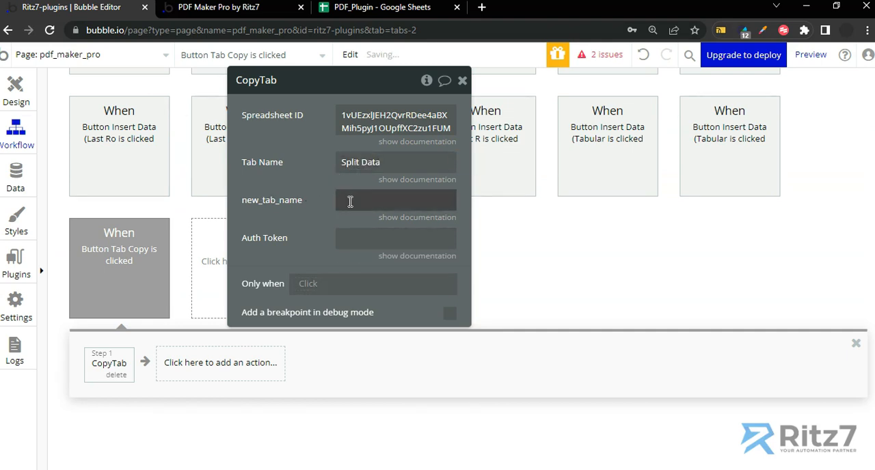
Set the CopyTab action's new_tab_name to the dynamic value Current User's Name
left_click(348, 201)
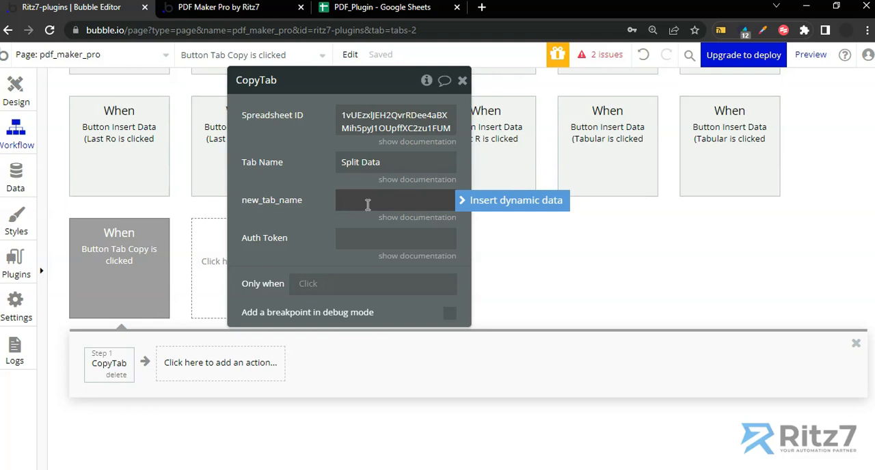
left_click(460, 201)
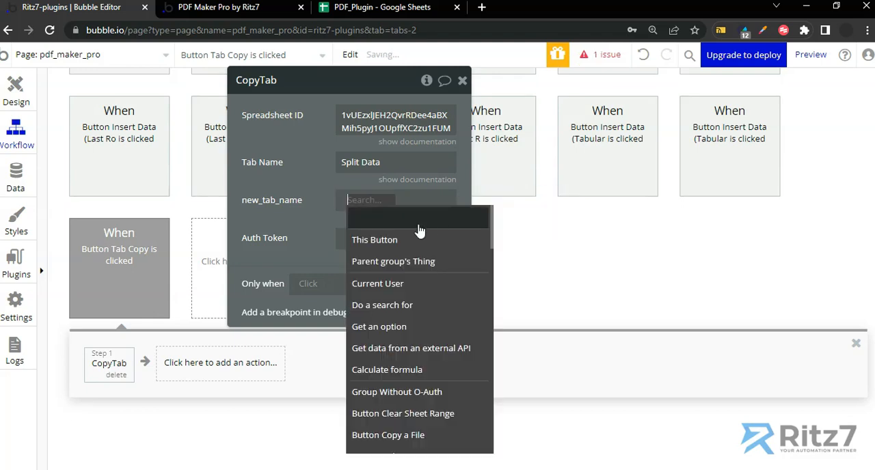
left_click(386, 287)
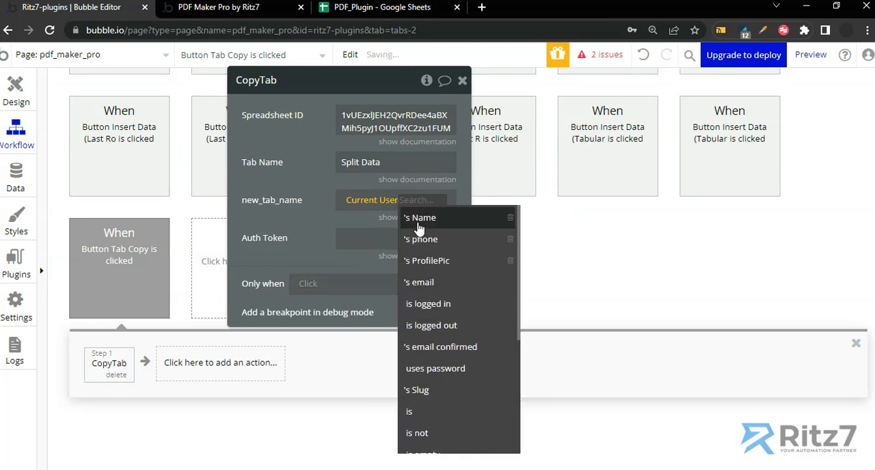
left_click(419, 219)
left_click(371, 205)
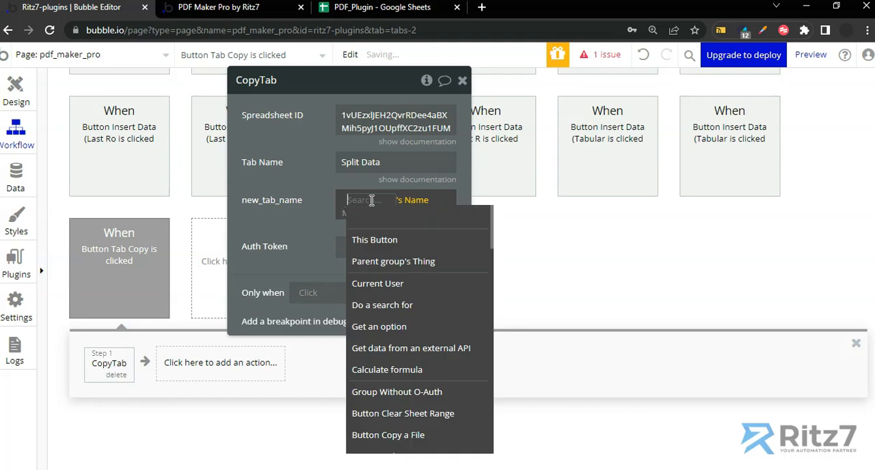
left_click(291, 203)
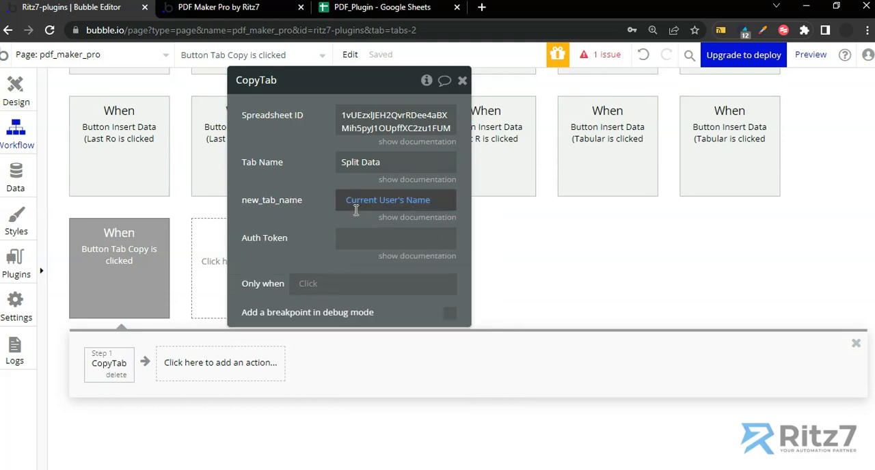
Append an underscore and the dynamic value Current date/time to the new_tab_name expression
left_click(442, 204)
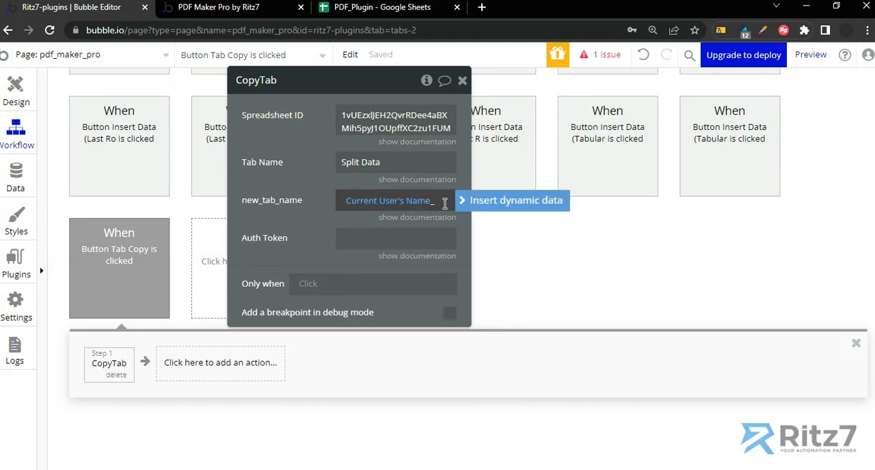
left_click(462, 201)
type("curre")
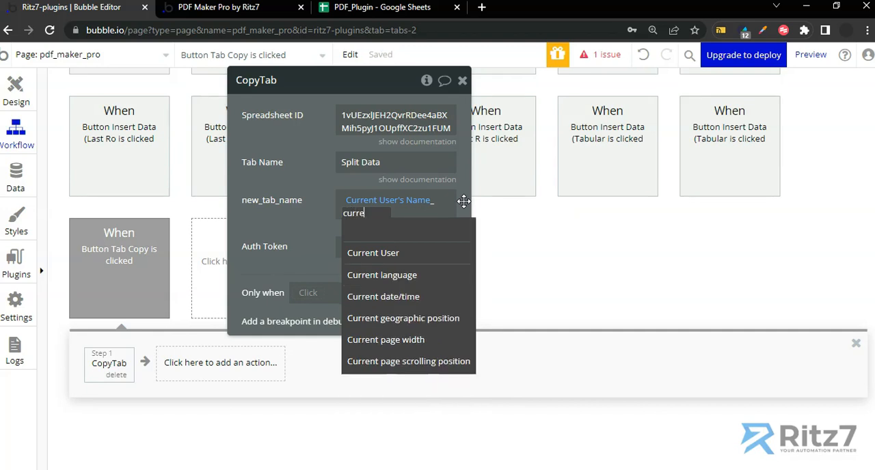
left_click(416, 298)
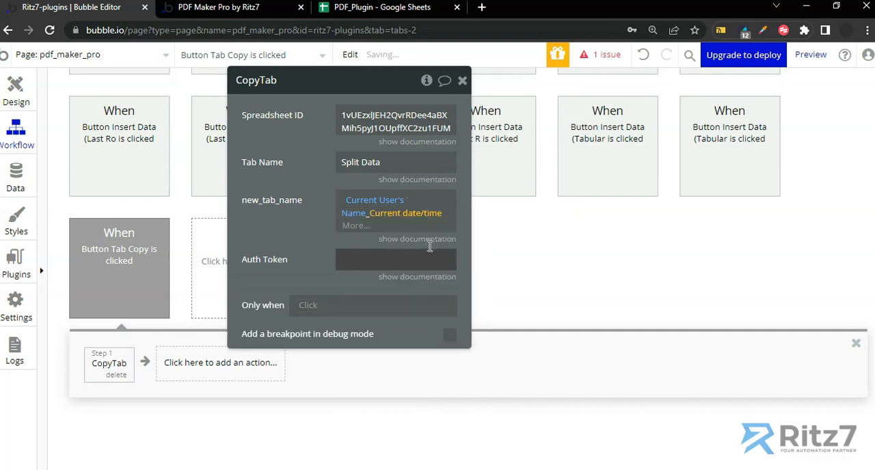
Format the Current date/time in new_tab_name with the custom format "dS mmm yy"
left_click(362, 226)
left_click(382, 266)
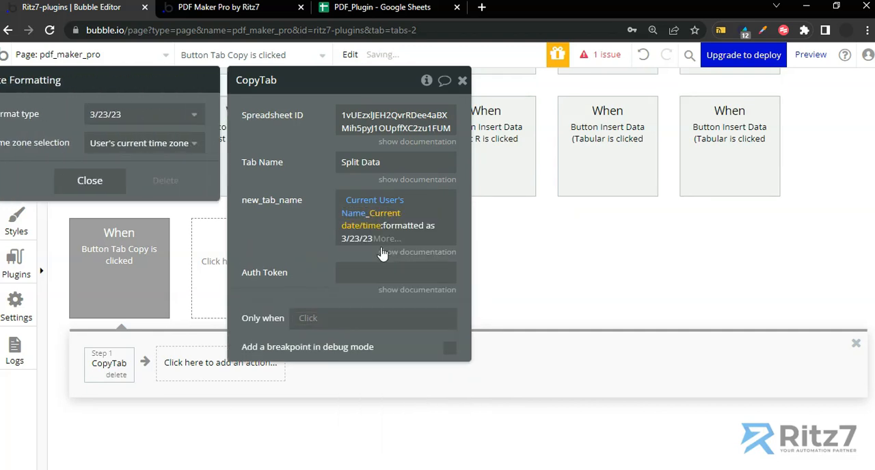
left_click(140, 115)
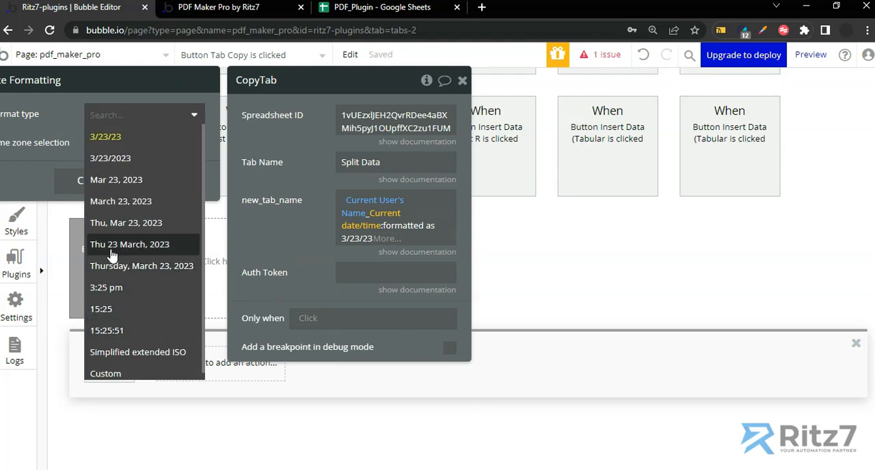
left_click(100, 374)
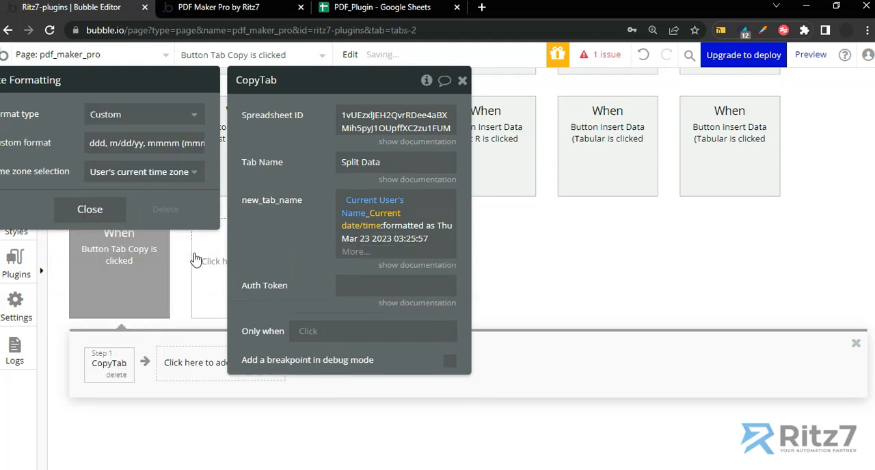
triple_click(137, 144)
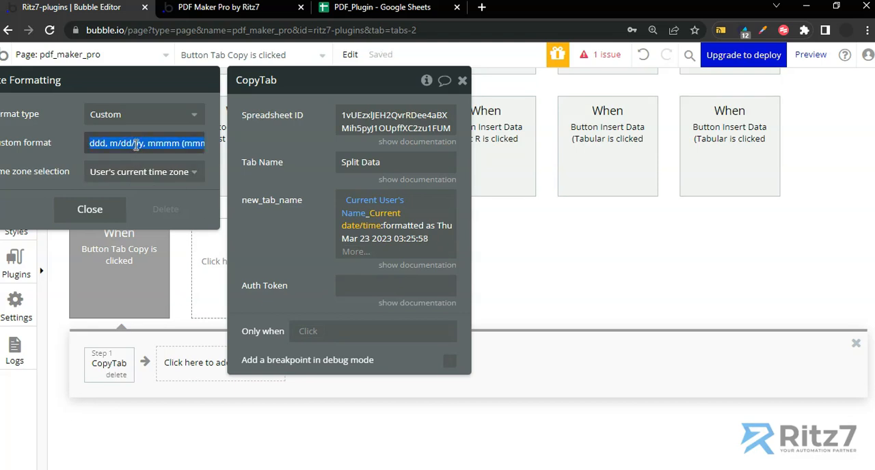
type("dS mmm yy")
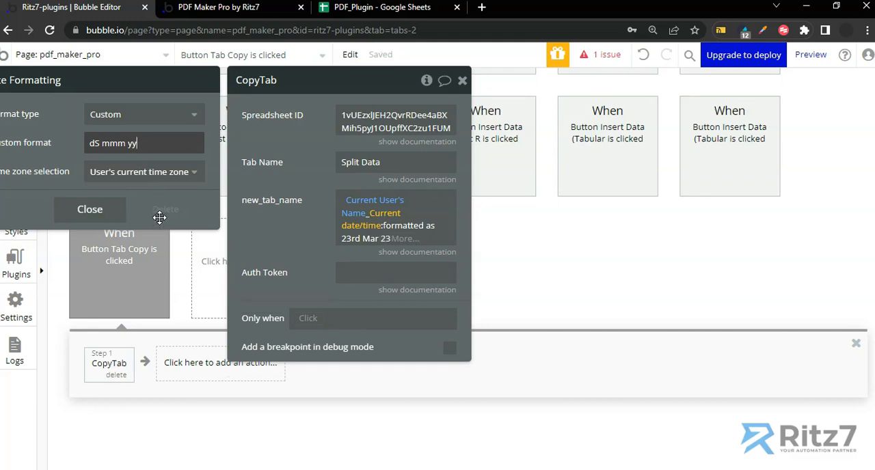
left_click(97, 217)
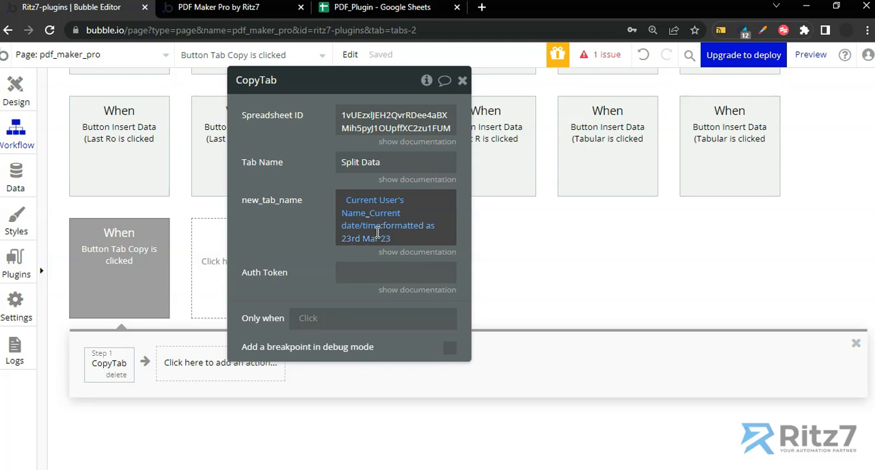
Fill in the CopyTab action's Auth Token with the word Bearer followed by the access token
left_click(343, 271)
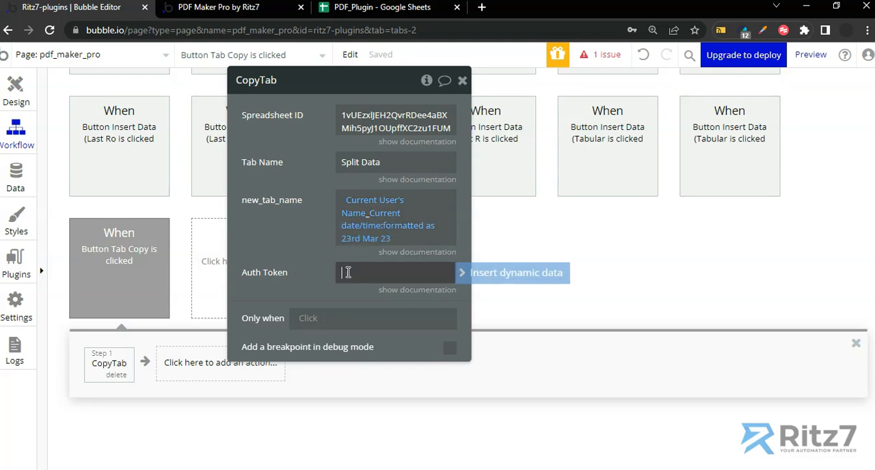
type("Bearer")
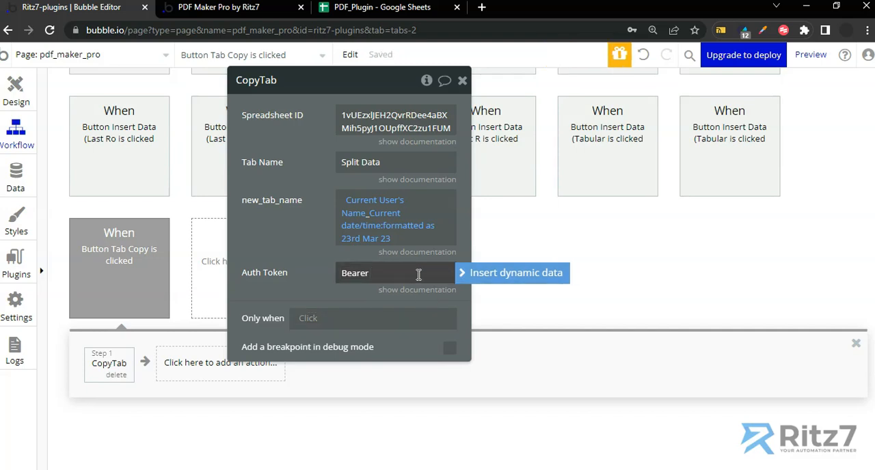
double_click(385, 275)
left_click(386, 275)
key("ctrl+v")
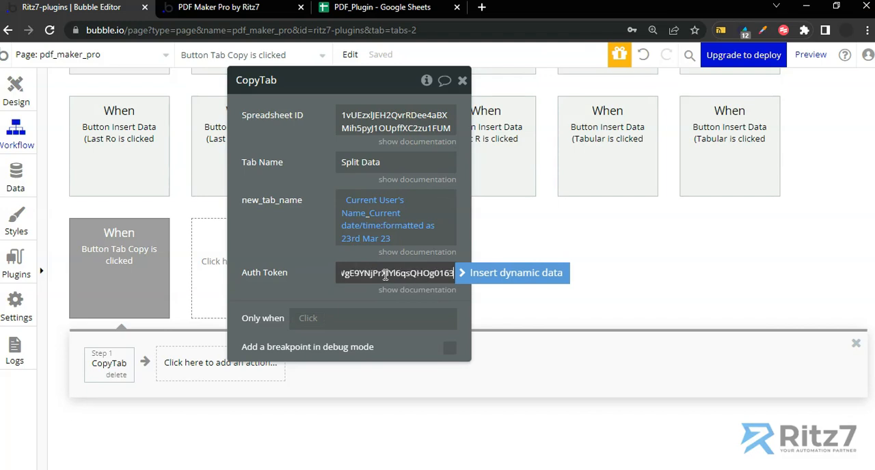
left_click(322, 254)
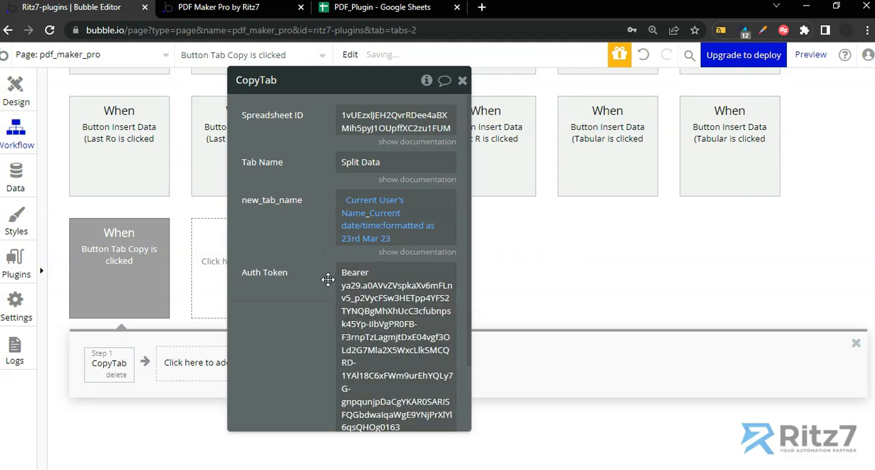
left_click_drag(307, 258, 340, 242)
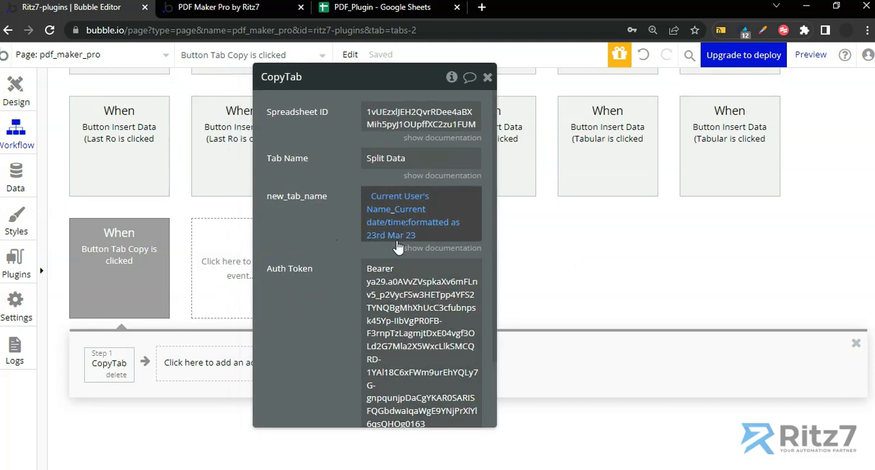
Run Copy tab on the reloaded PDF Maker Pro page and open the newly copied sheet in the PDF_Plugin spreadsheet
left_click(240, 9)
key("F5")
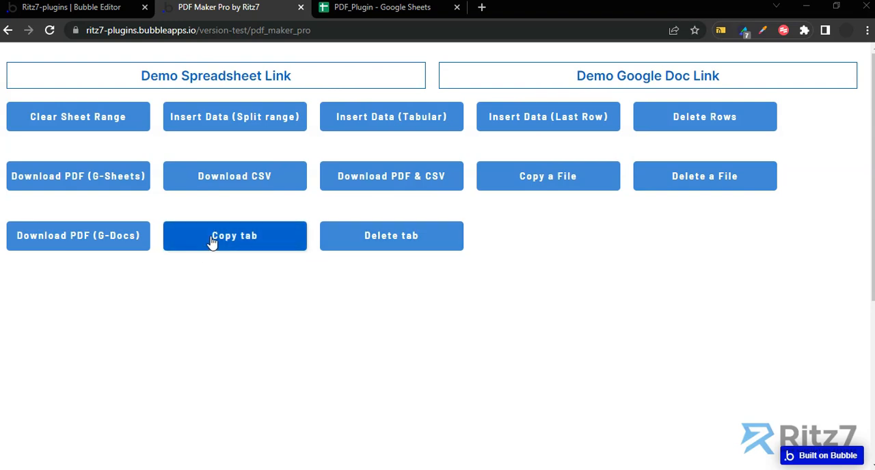
left_click(233, 244)
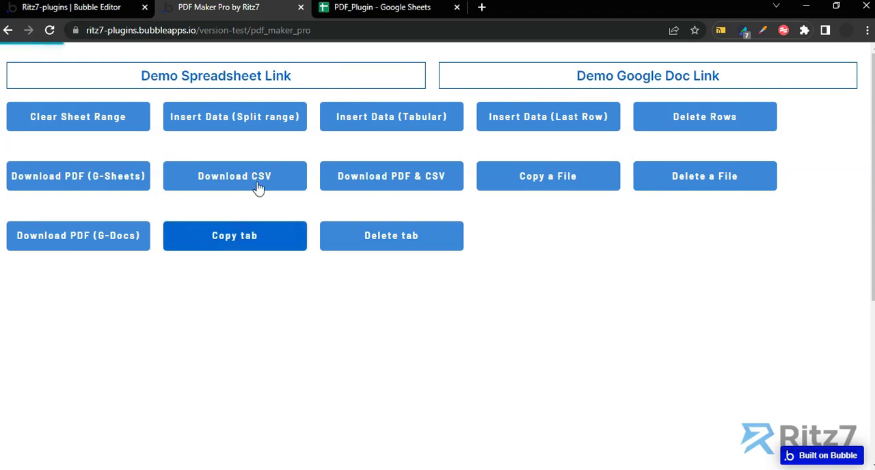
left_click(361, 8)
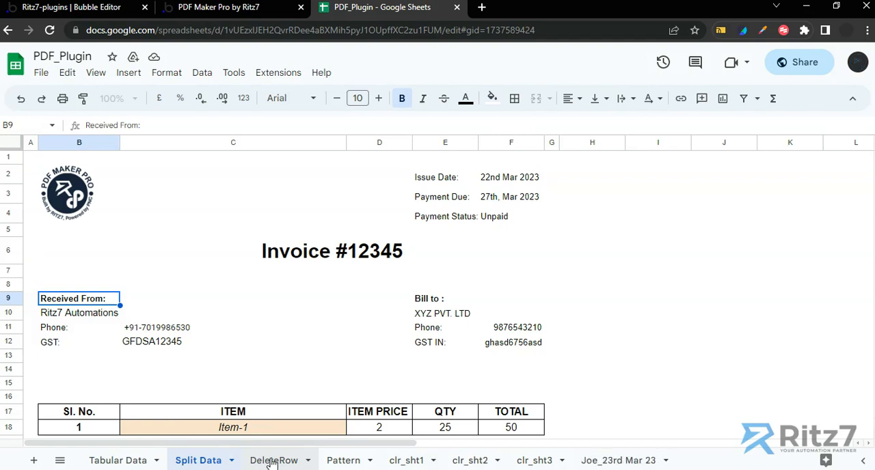
left_click(619, 461)
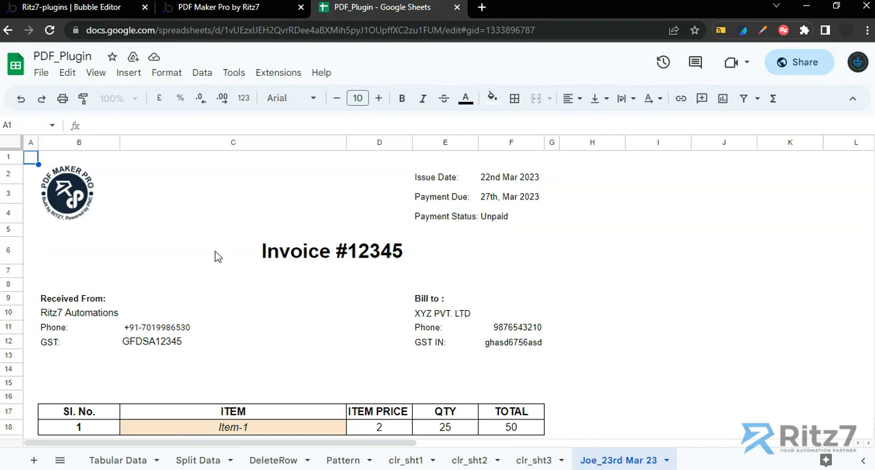
Return to the Bubble editor's workflow and add a PDF Maker Pro (testing) - Data_2_Sheet (Auth) action after CopyTab
left_click(81, 8)
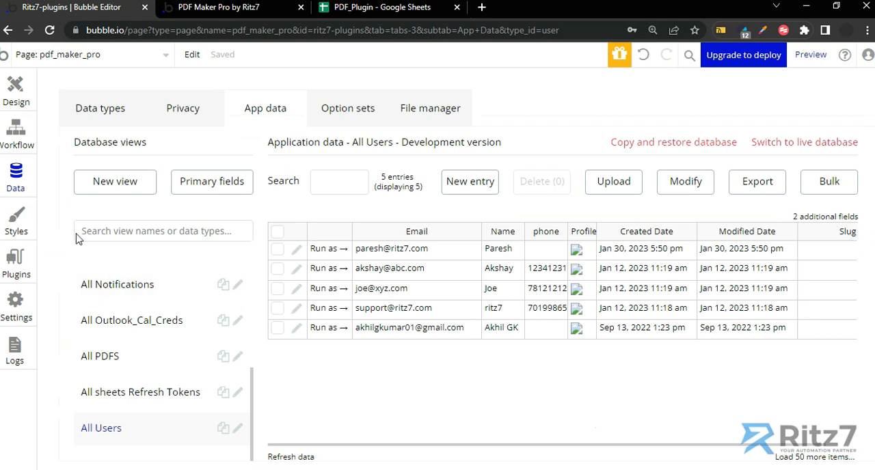
left_click(16, 137)
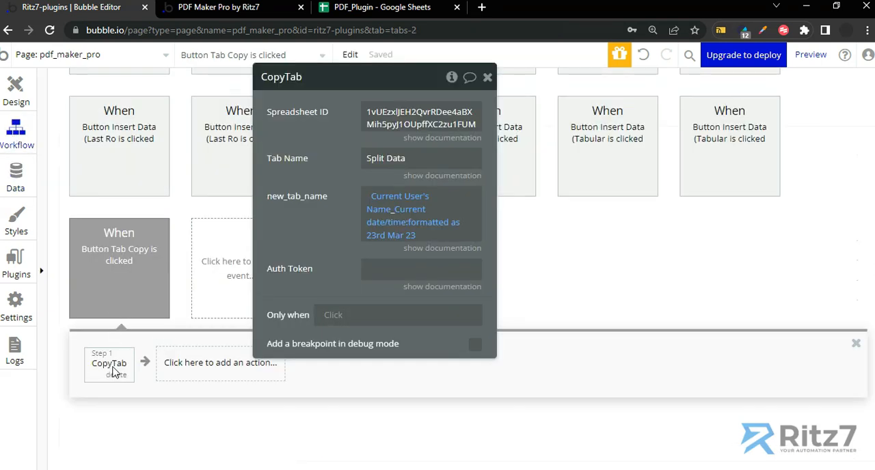
left_click(172, 372)
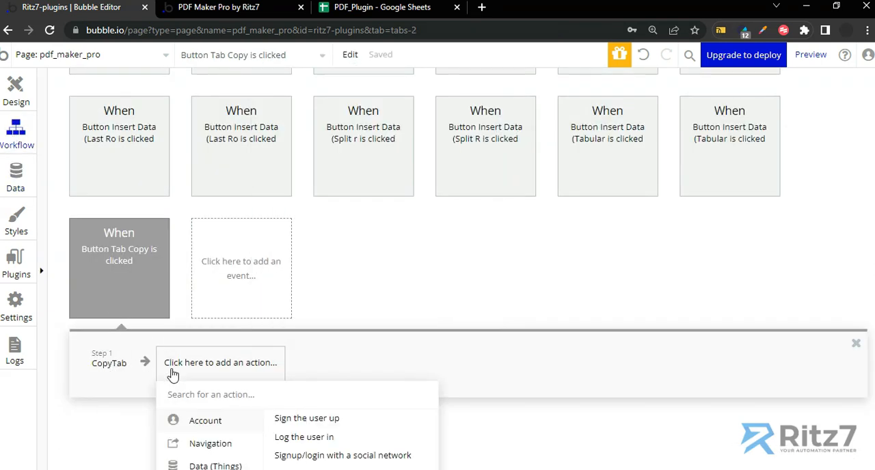
type("data")
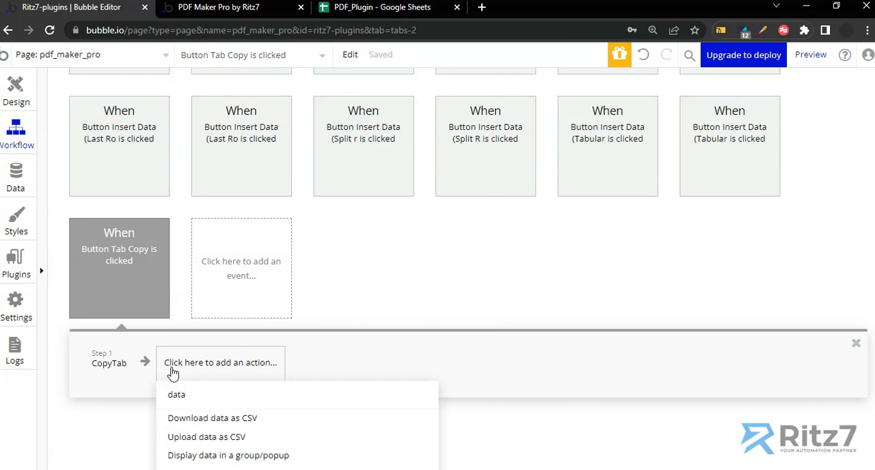
scroll(172, 373, "down", 2)
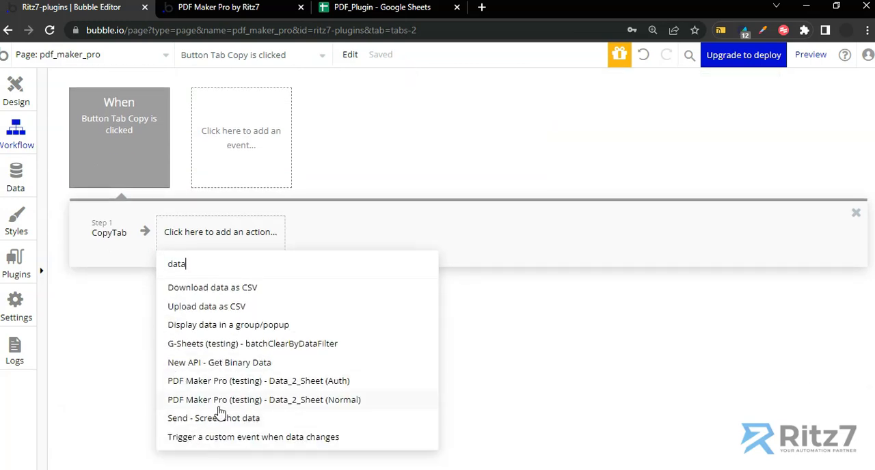
left_click(258, 382)
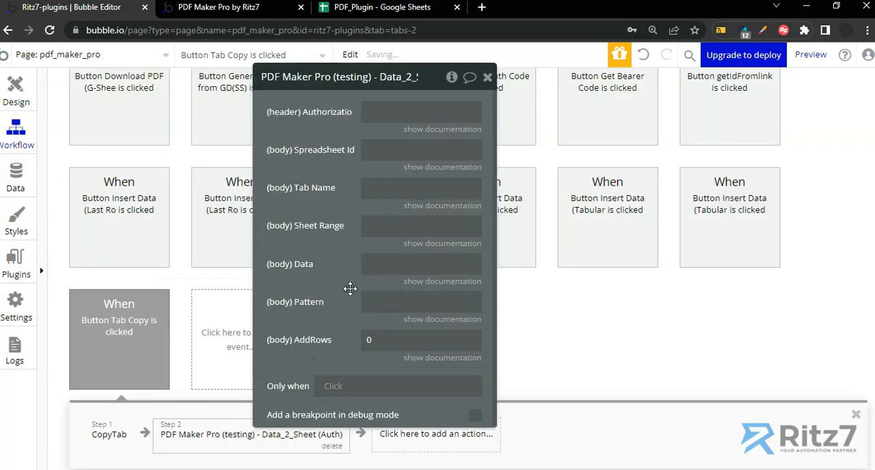
Copy the CopyTab action's new_tab_name expression and paste it into the Data_2_Sheet (Auth) action's Tab Name
left_click(363, 188)
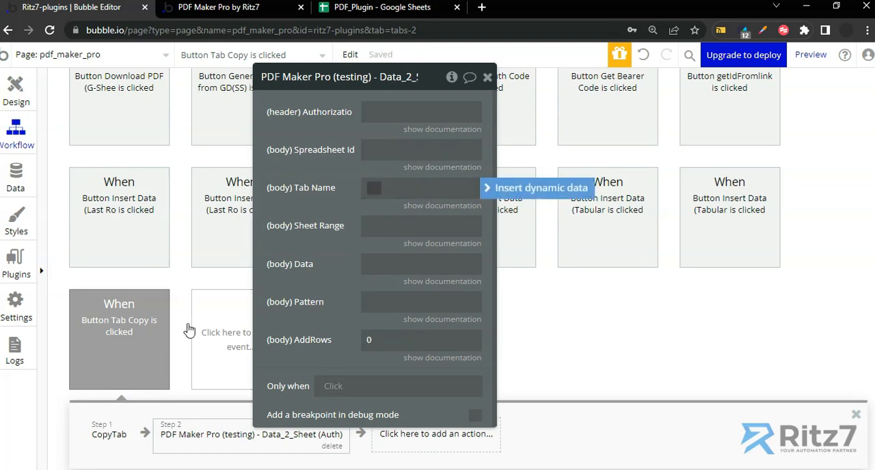
left_click(114, 431)
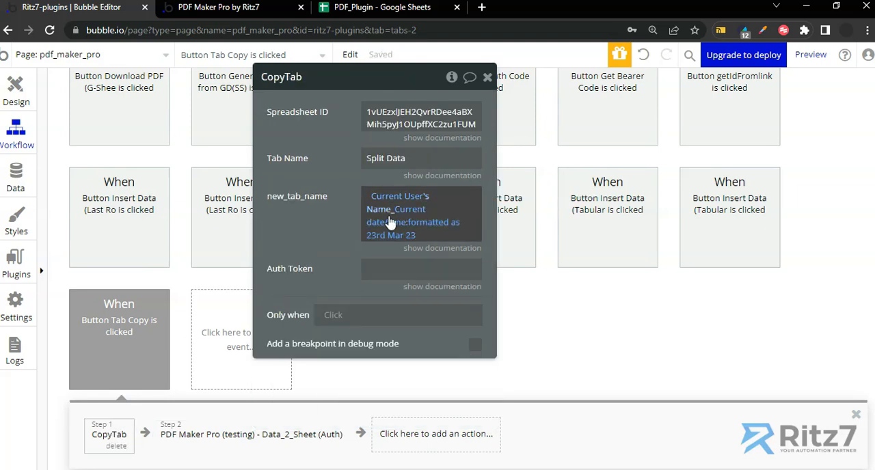
right_click(430, 229)
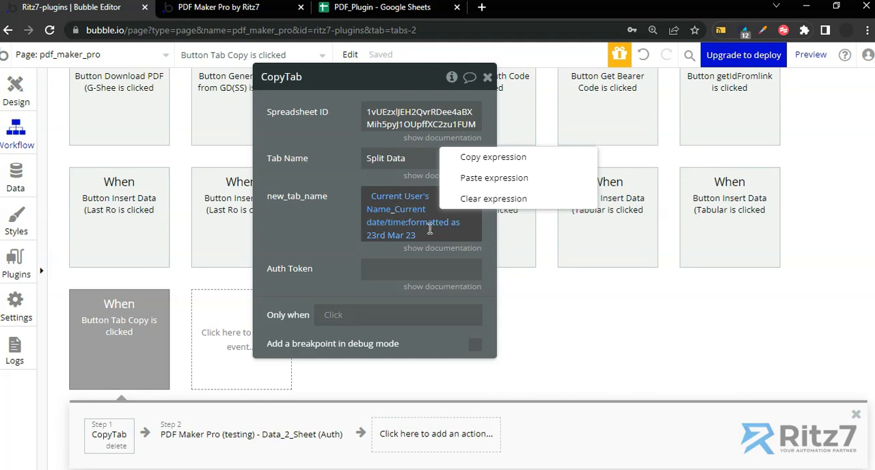
right_click(437, 232)
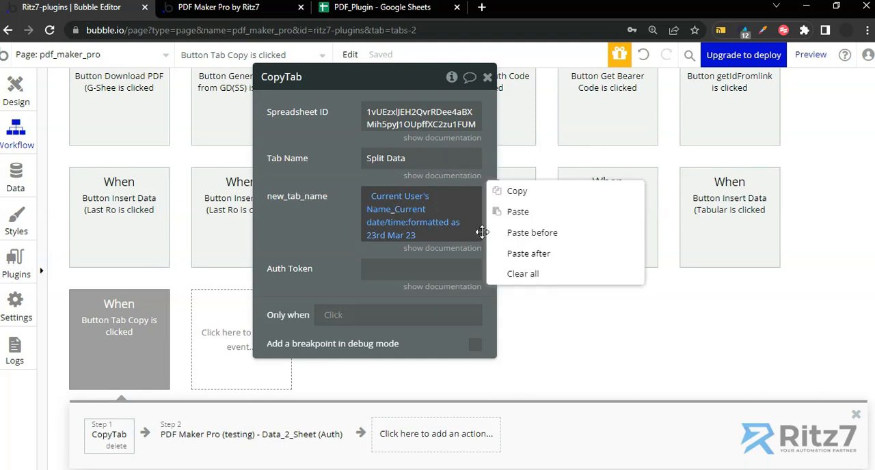
left_click(520, 196)
left_click(217, 436)
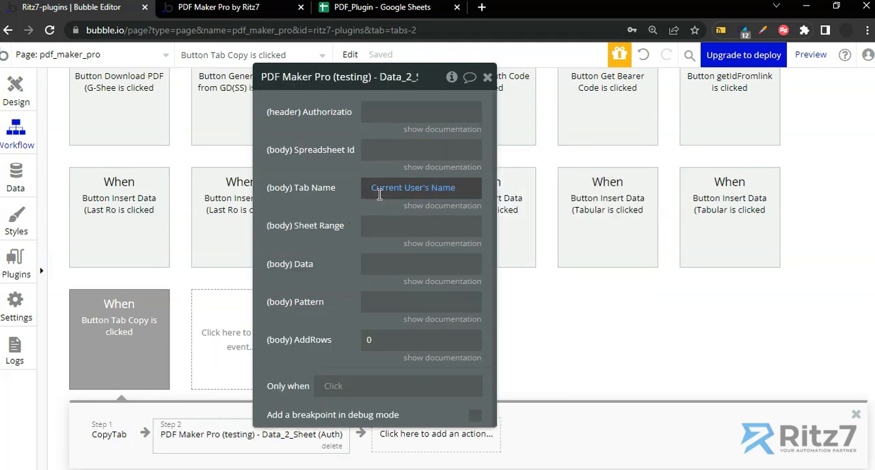
right_click(425, 187)
left_click(437, 172)
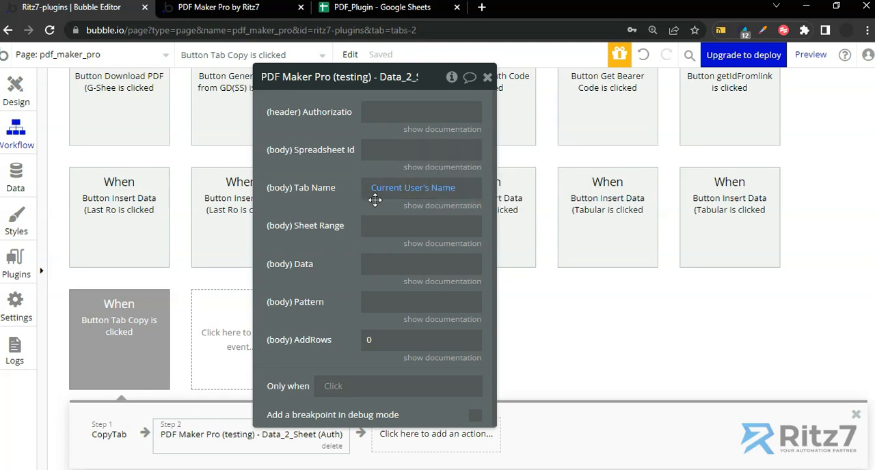
Fill the Data_2_Sheet (Auth) action's Tab Name with the full pasted expression Current User's Name_Current date/time:formatted as 23rd Mar 23 and close its properties
right_click(492, 185)
left_click(545, 170)
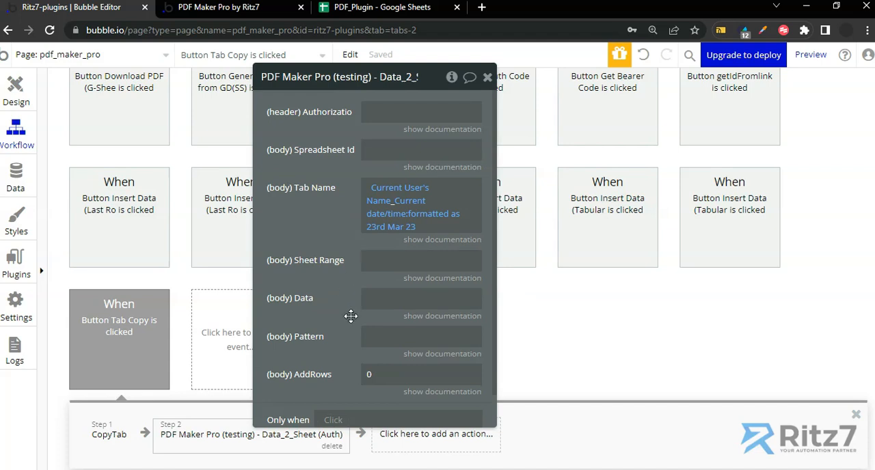
left_click(487, 78)
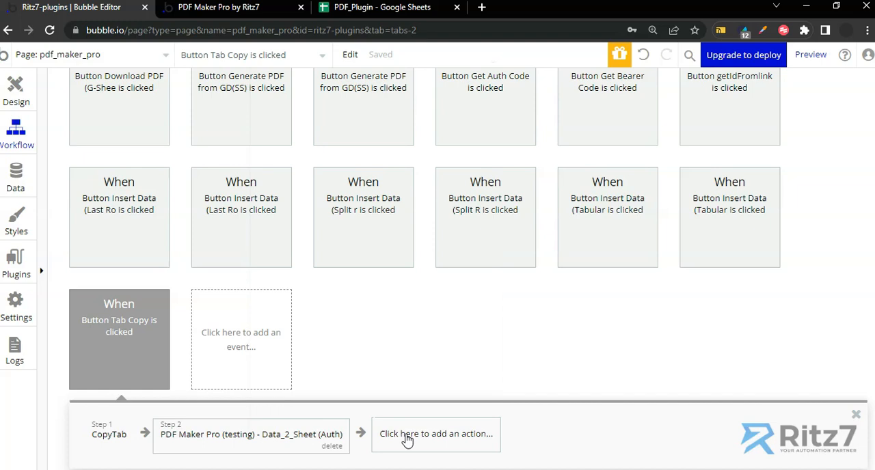
Add a DeleteTabs action after the Data_2_Sheet (Auth) action in the Button Tab Copy workflow
left_click(452, 438)
type("delet")
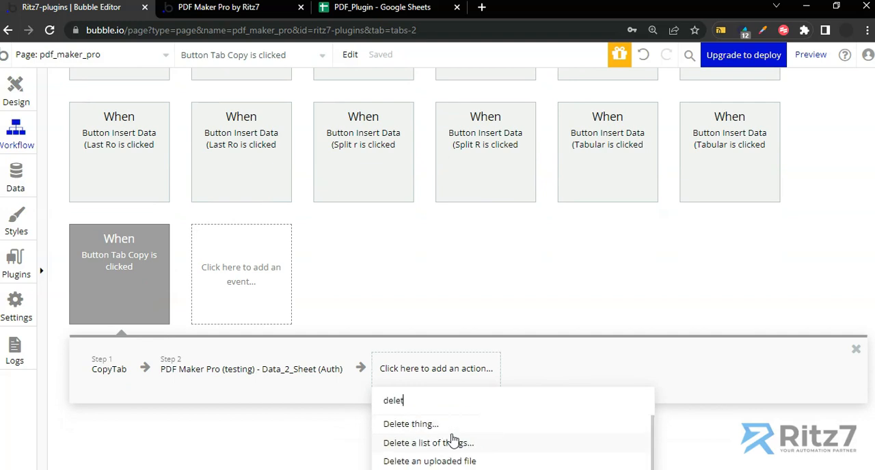
scroll(451, 440, "down", 2)
scroll(452, 439, "down", 6)
scroll(418, 415, "down", 4)
scroll(418, 403, "up", 1)
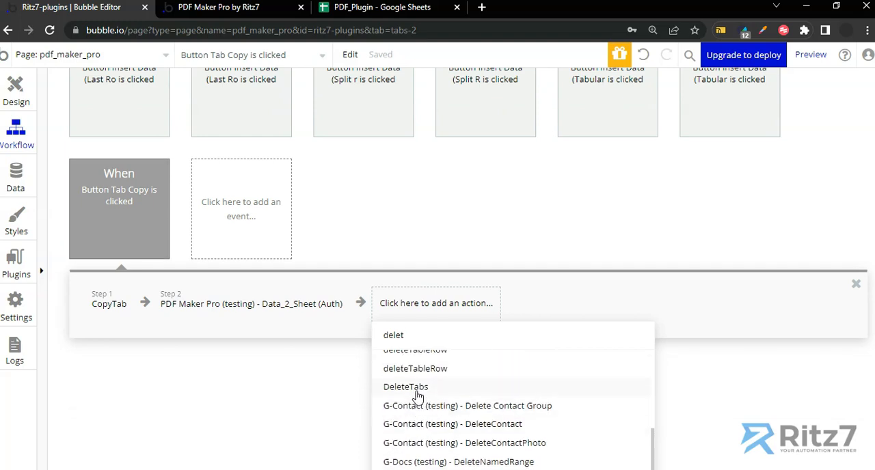
left_click(416, 390)
Set the DeleteTabs action's Spreadsheet ID to the PDF_Plugin spreadsheet's ID from the clipboard history
left_click(400, 111)
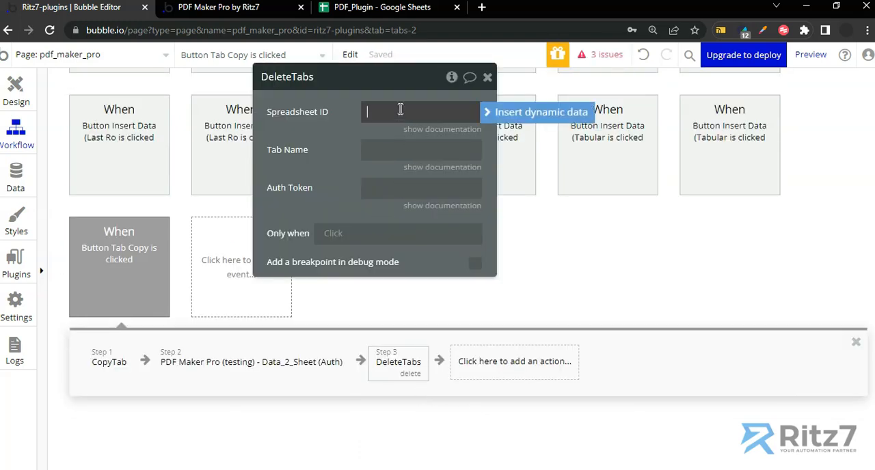
key("super+v")
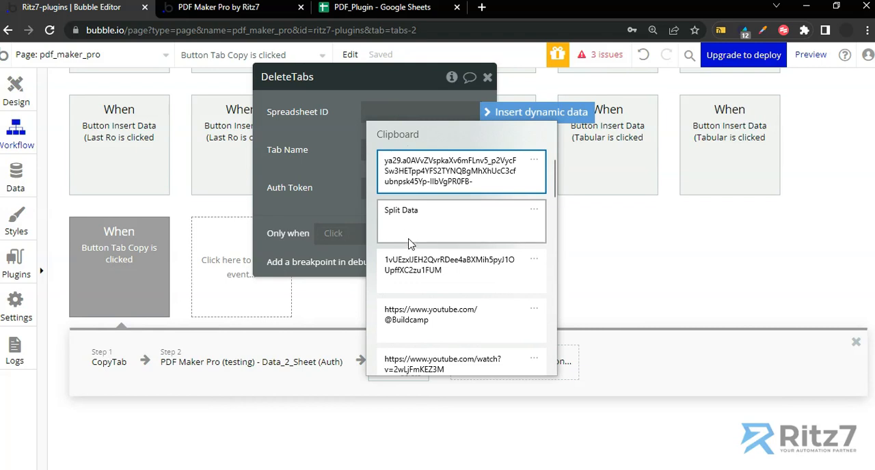
left_click(409, 263)
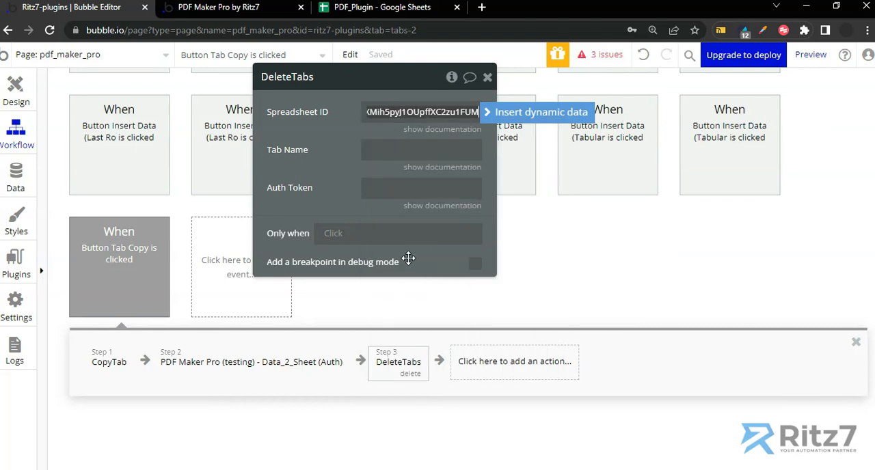
Check the copied sheet in the PDF_Plugin spreadsheet and paste the dynamic user name and date expression into the DeleteTabs action's Tab Name
left_click(362, 8)
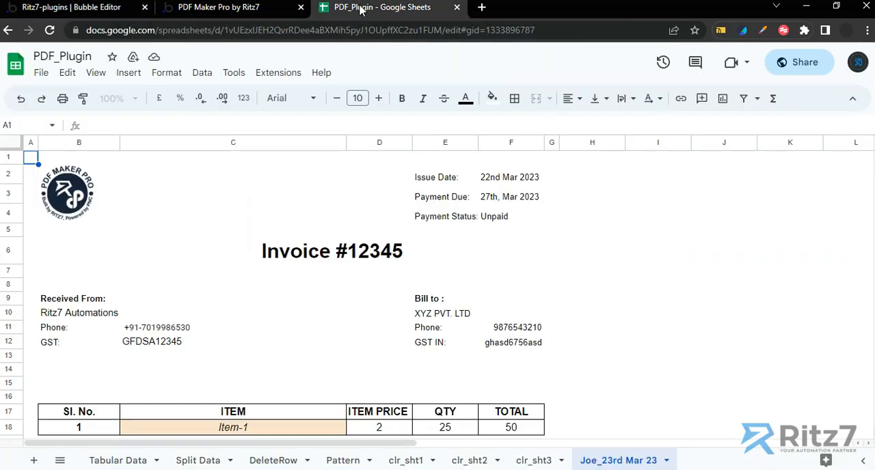
left_click(109, 9)
left_click(406, 156)
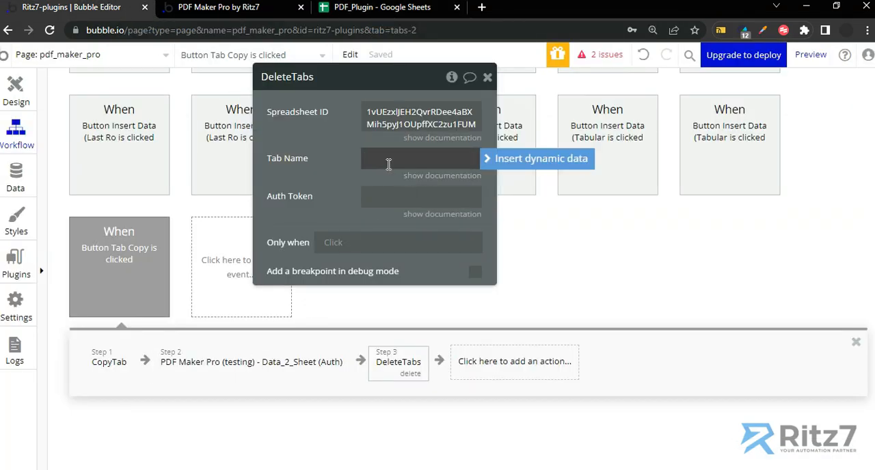
right_click(377, 158)
left_click(465, 140)
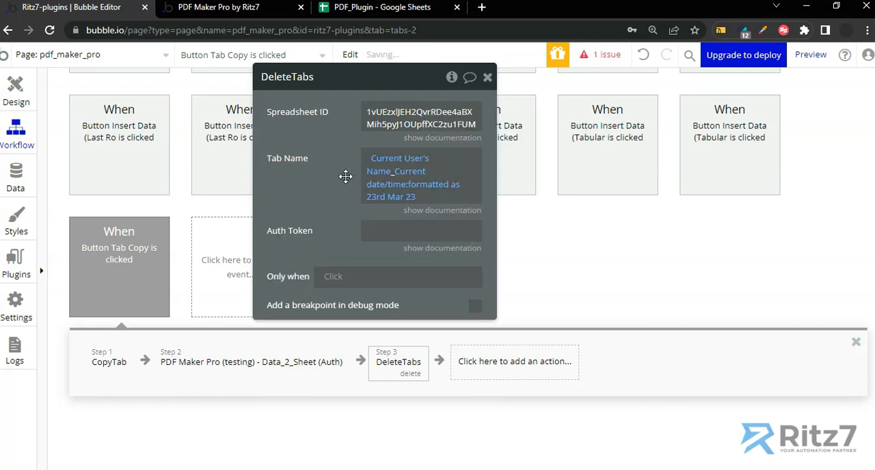
Fill in the DeleteTabs action's Auth Token with the word Bearer followed by the access token
left_click(378, 235)
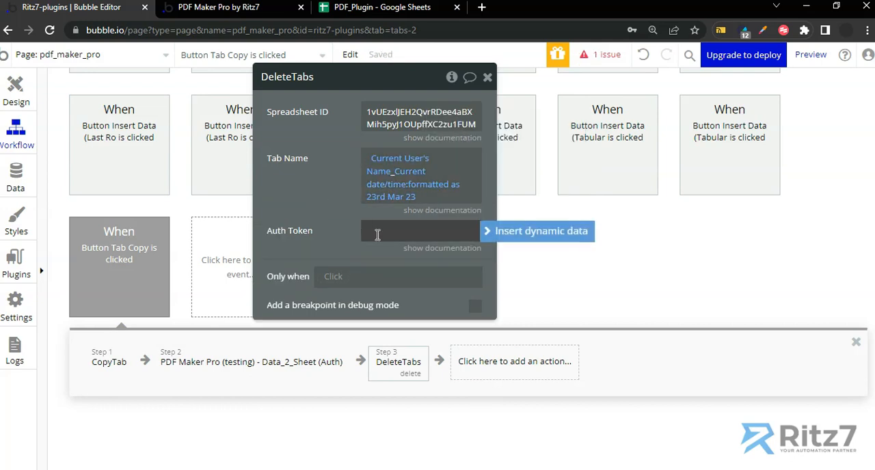
type("Bearer")
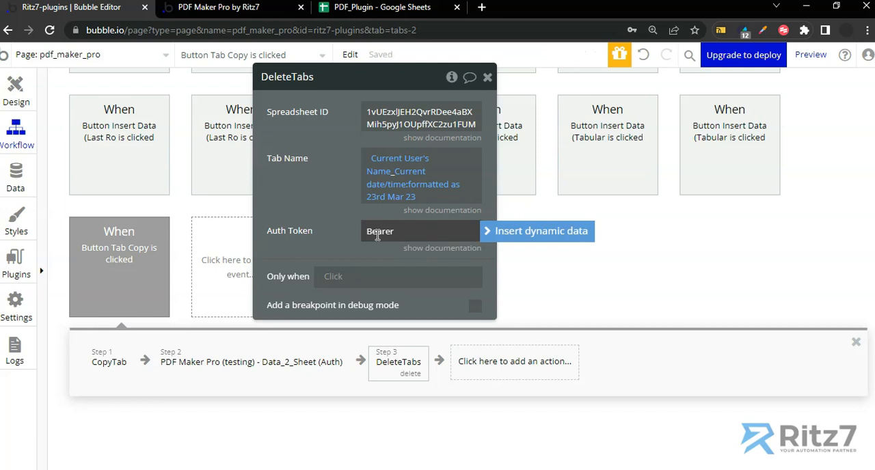
key("super+v")
left_click(429, 279)
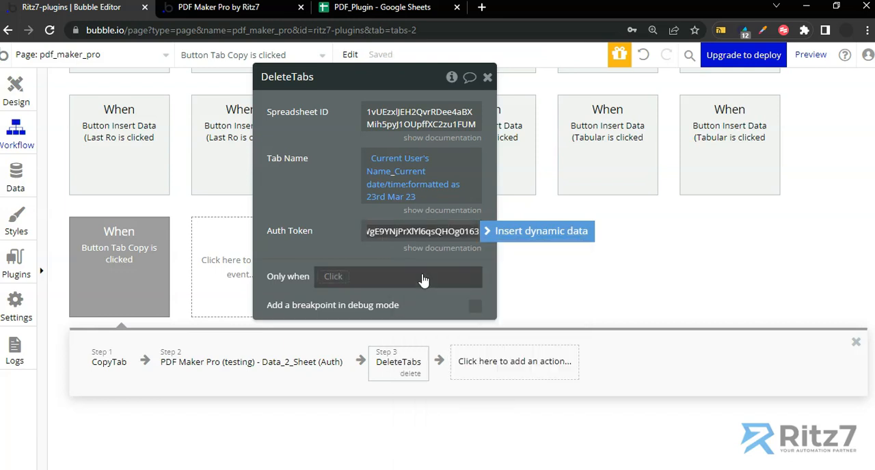
left_click(325, 209)
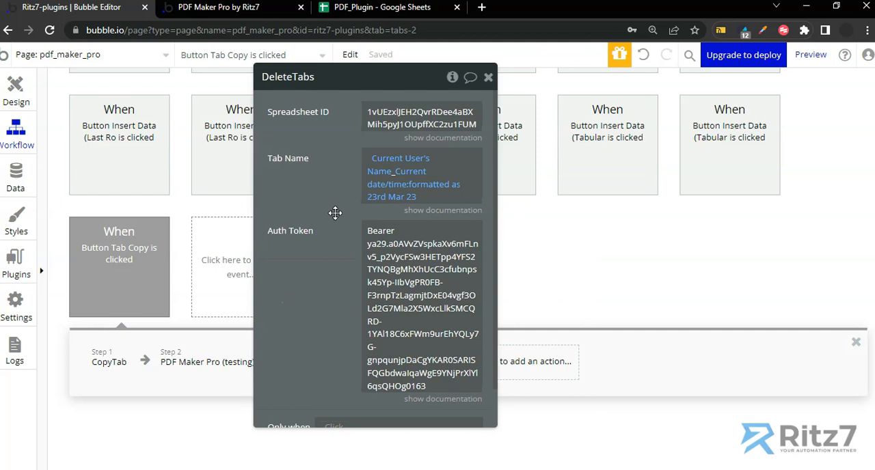
Insert a PDF action between the Data_2_Sheet (Auth) and DeleteTabs actions
left_click_drag(336, 214, 586, 226)
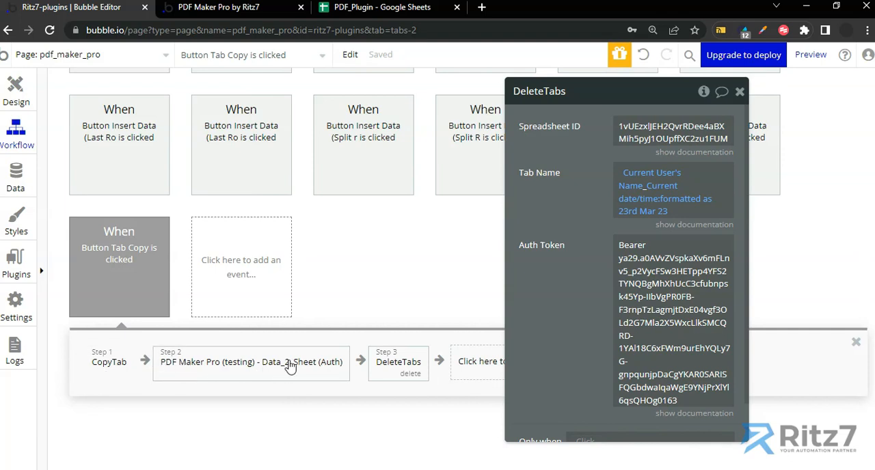
left_click(361, 362)
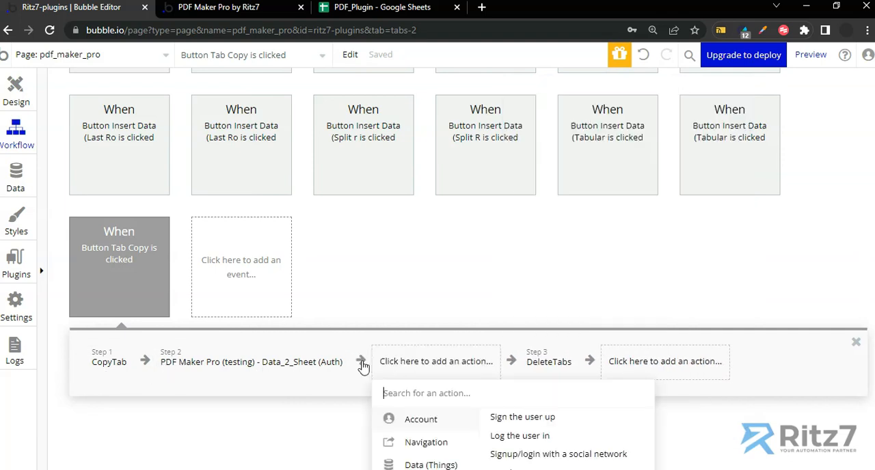
type("pdf")
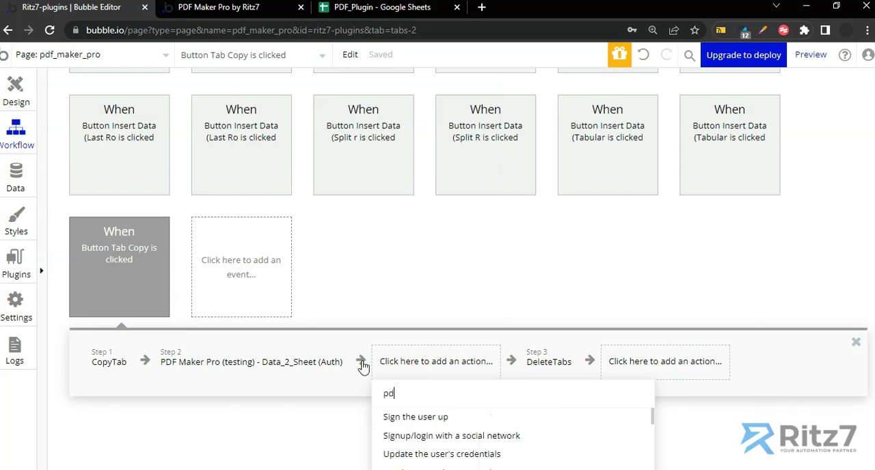
scroll(386, 409, "down", 2)
left_click(409, 419)
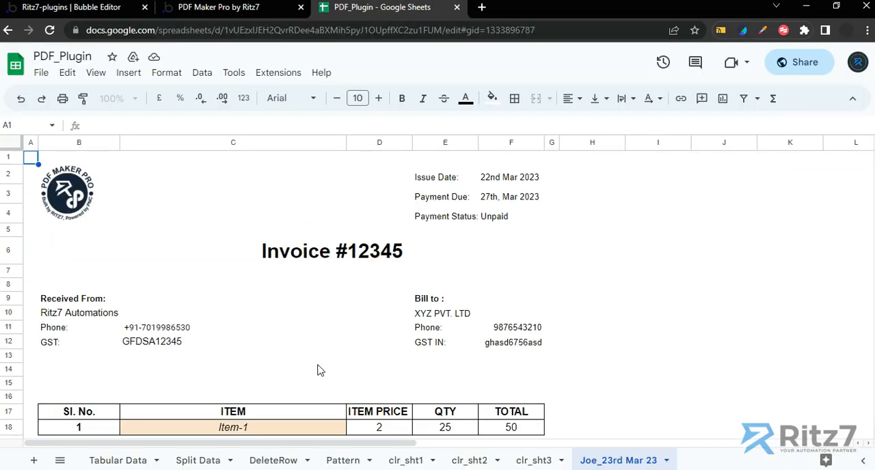
Review the clr_sht1, clr_sht2 and clr_sht3 sheets of the PDF_Plugin spreadsheet and switch to the PDF Maker Pro page
left_click(408, 460)
left_click(473, 462)
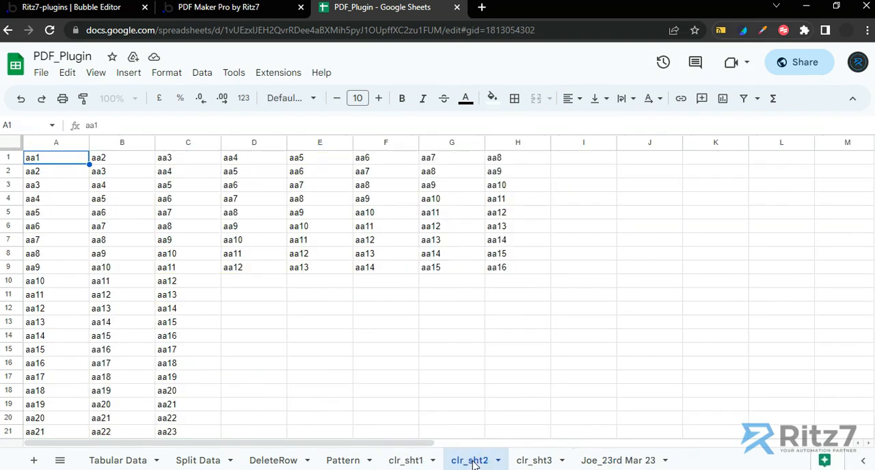
left_click(546, 465)
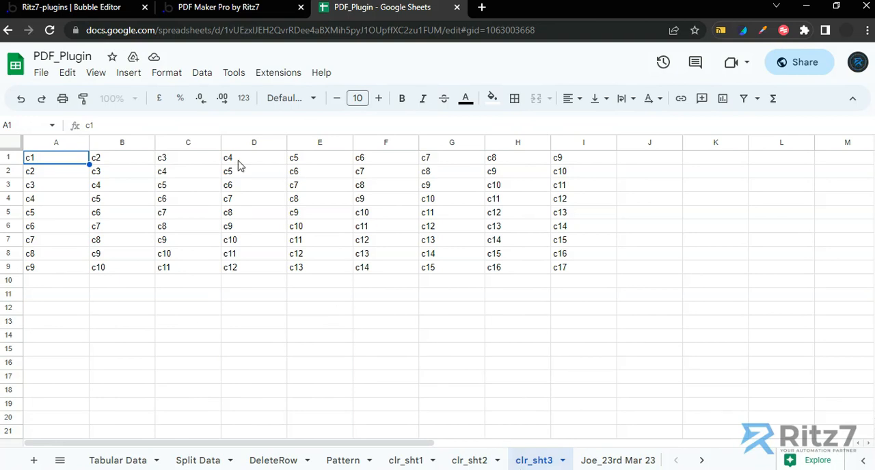
left_click(234, 8)
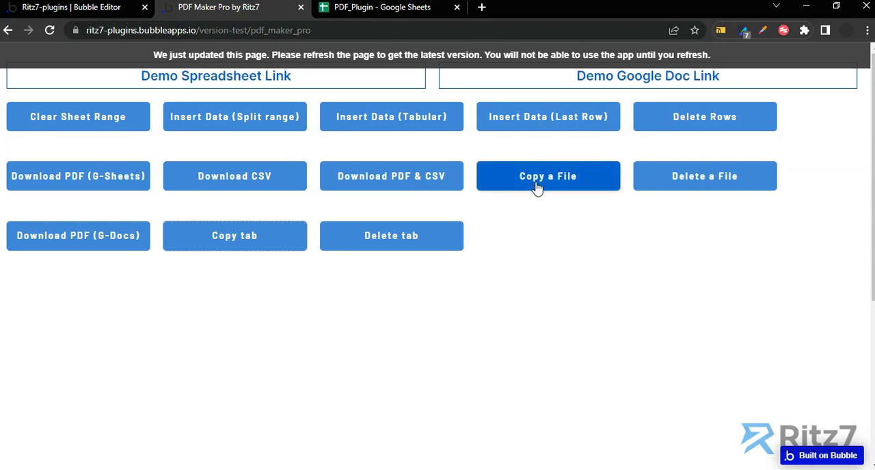
Return to the Bubble editor's page design and open the workflow of the Copy a File button
left_click(104, 8)
left_click(15, 92)
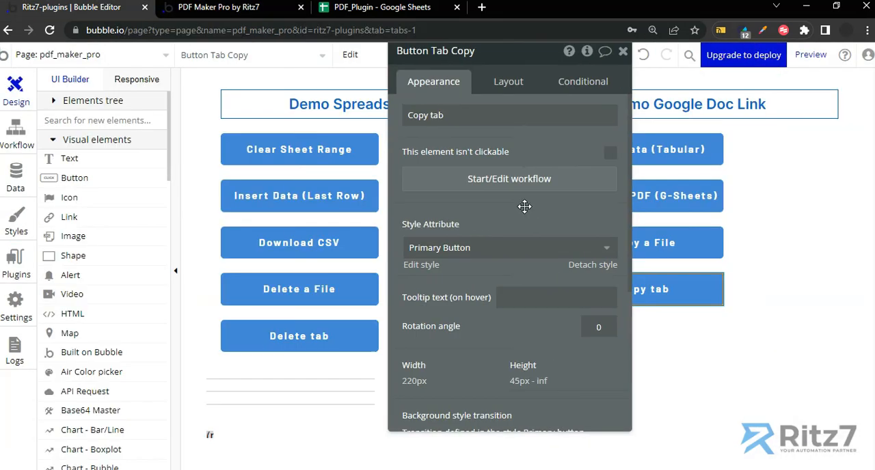
left_click(642, 243)
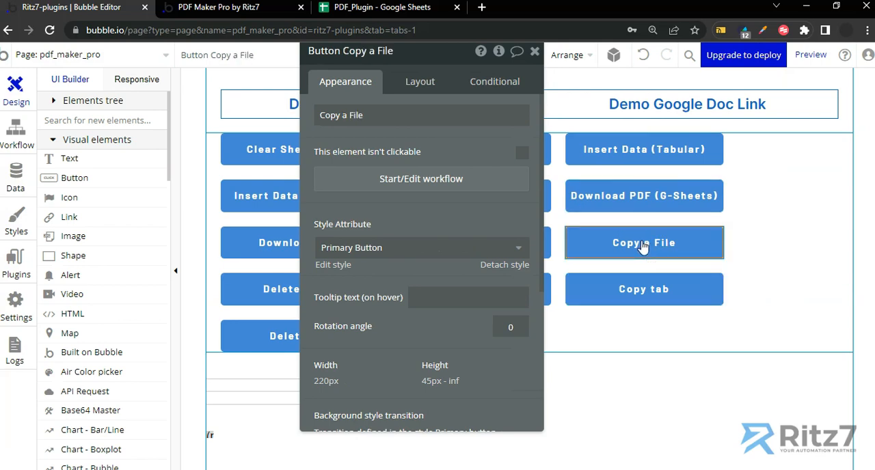
left_click(429, 186)
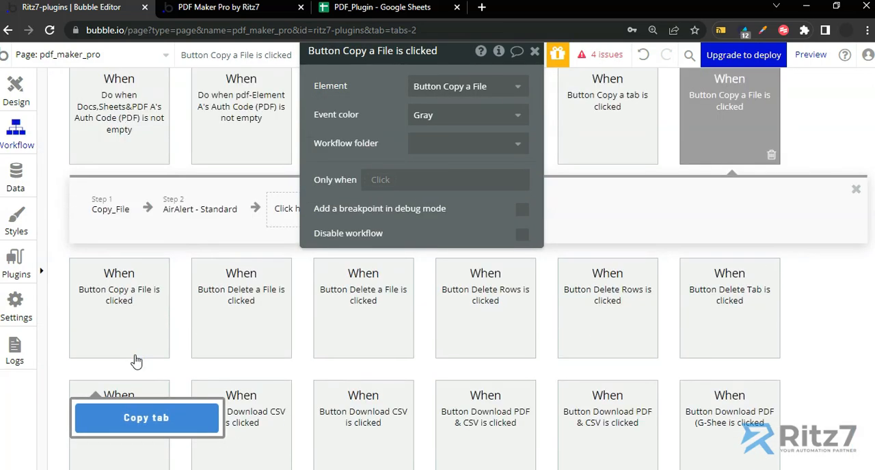
Delete the existing Copy_File and AirAlert - Standard actions from the Button Copy a File workflow
left_click(122, 237)
key("Delete")
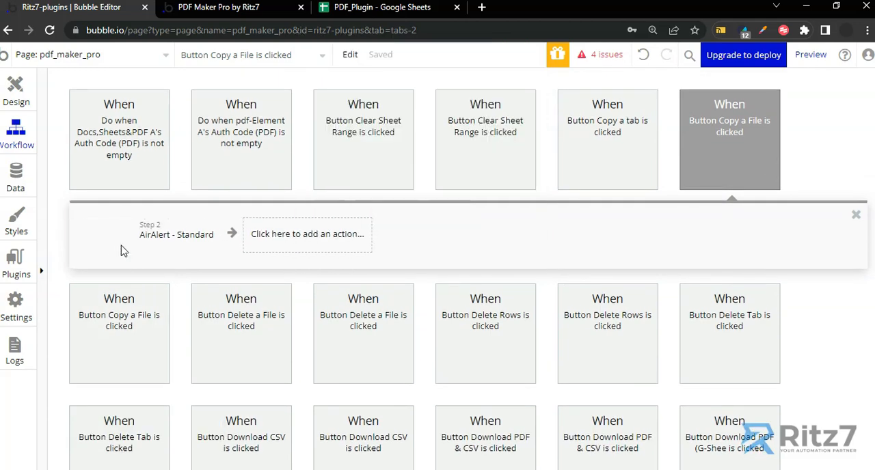
left_click(124, 239)
key("Delete")
Add a new Copy_File action to the emptied Button Copy a File workflow
left_click(149, 236)
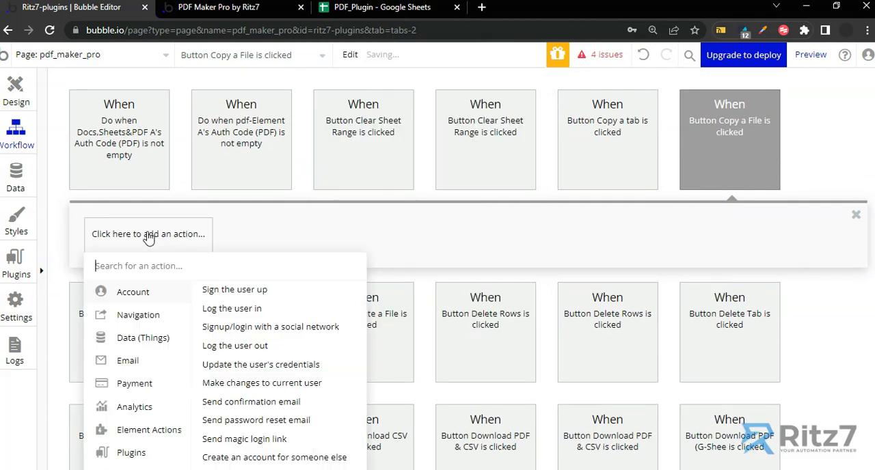
type("copy")
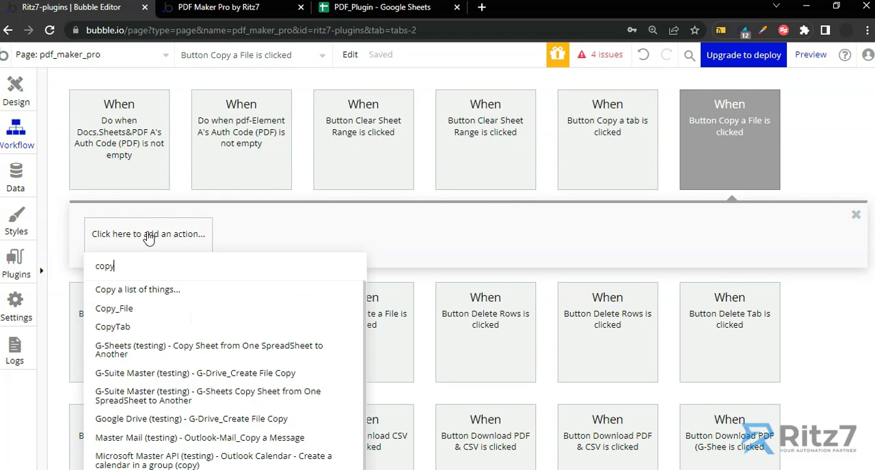
left_click(114, 308)
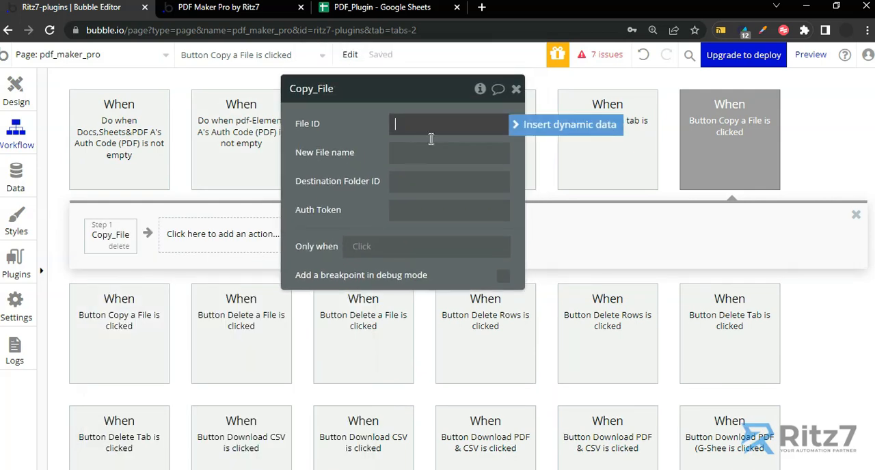
Copy the spreadsheet ID from the PDF_Plugin spreadsheet's URL and paste it into the Copy_File action's File ID
left_click(410, 7)
left_click(402, 30)
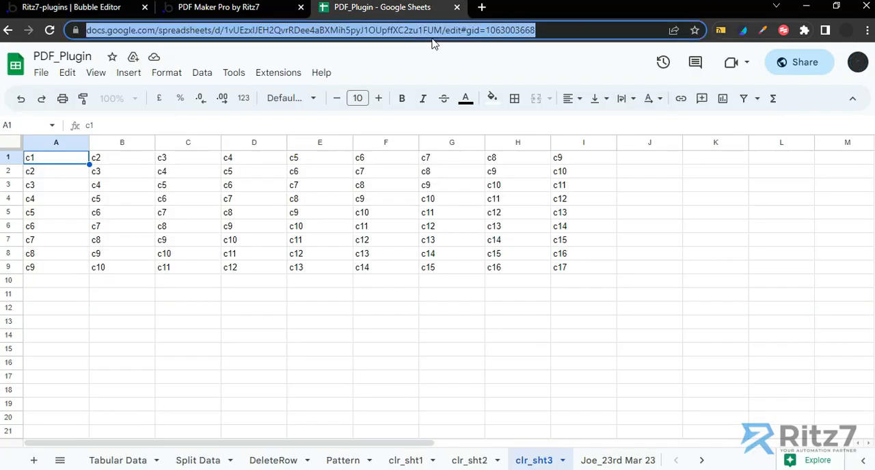
key("Right")
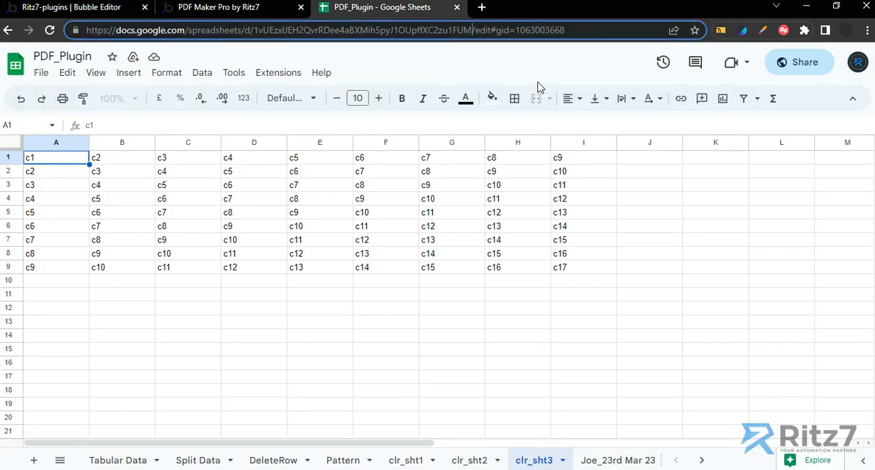
key("shift+Left")
key("shift+Left")
key("shift+Left")
key("shift+Left")
key("shift+Left")
key("shift+Left")
key("shift+Left")
key("shift+Left")
key("shift+Left")
key("shift+Left")
key("shift+Left")
key("shift+Left")
key("shift+Left")
key("shift+Left")
key("shift+Left")
key("shift+Left")
key("shift+Left")
key("shift+Left")
key("shift+Left")
key("shift+Left")
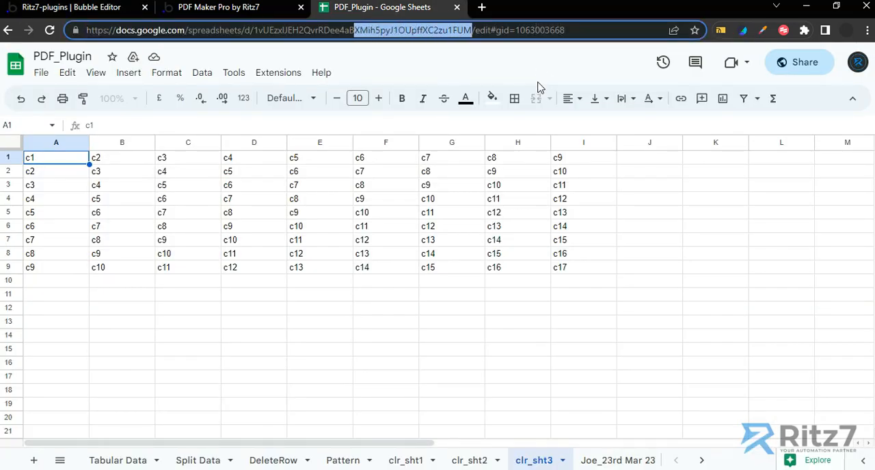
key("shift+Left")
key("shift+Left")
key("shift+Left")
key("shift+Left")
key("shift+Left")
key("shift+Left")
key("shift+Left")
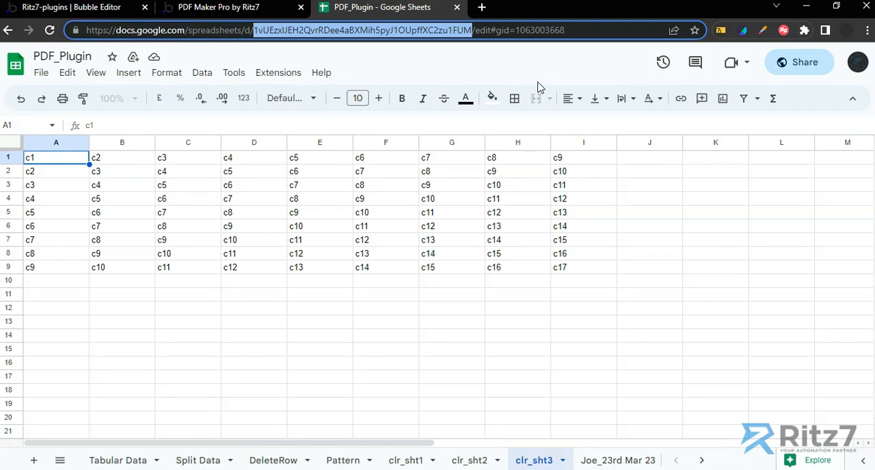
left_click(75, 7)
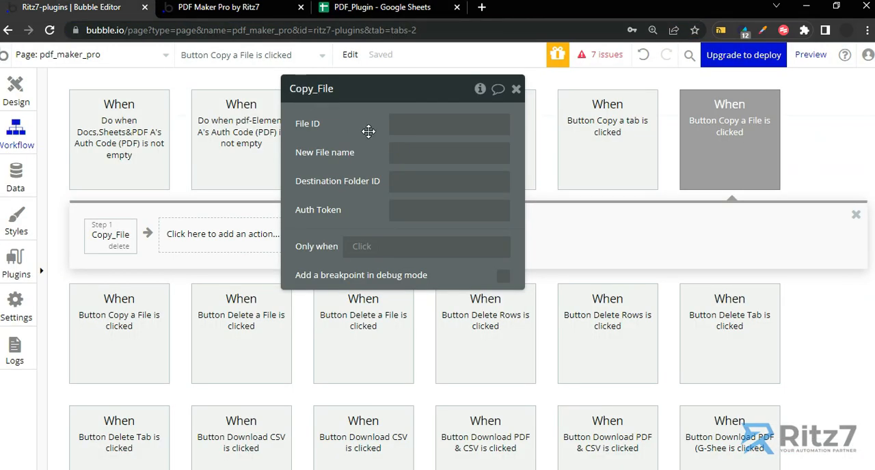
left_click(400, 123)
key("ctrl+v")
Set the Copy_File action's New File name to Test_Copy
left_click(408, 150)
type("Te")
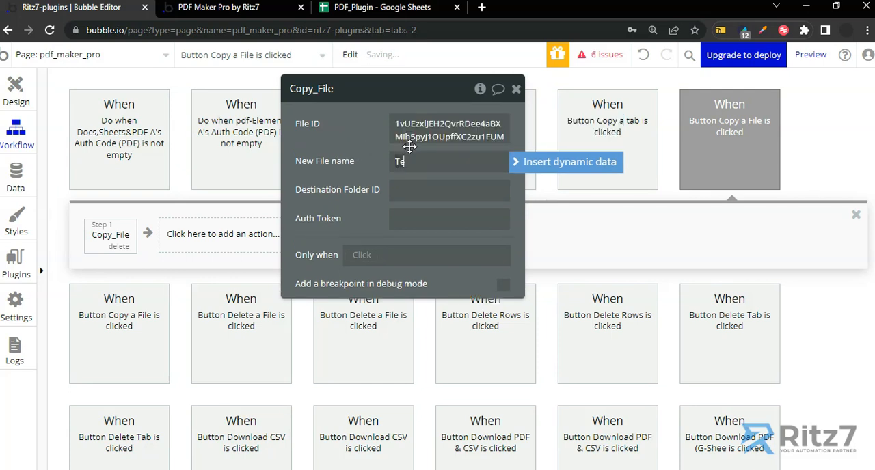
type("st_Copy")
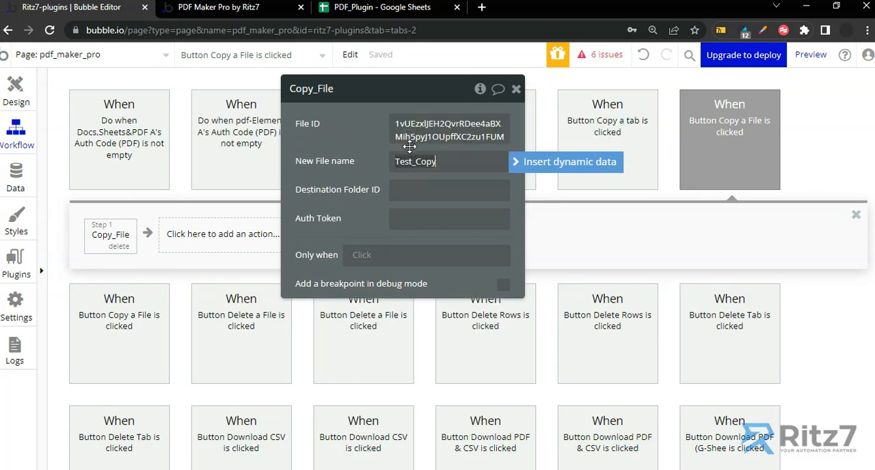
Copy the Test folder's ID from its Google Drive URL and paste it into the Copy_File action's Destination Folder ID
left_click(406, 192)
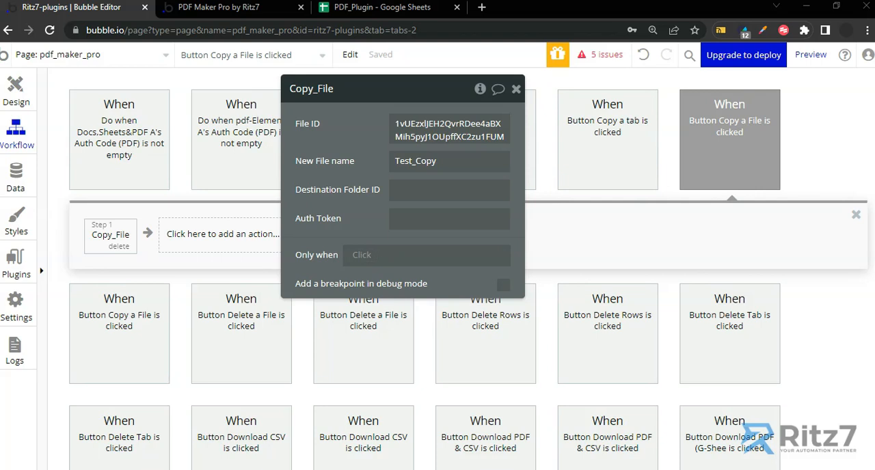
left_click_drag(598, 8, 554, 12)
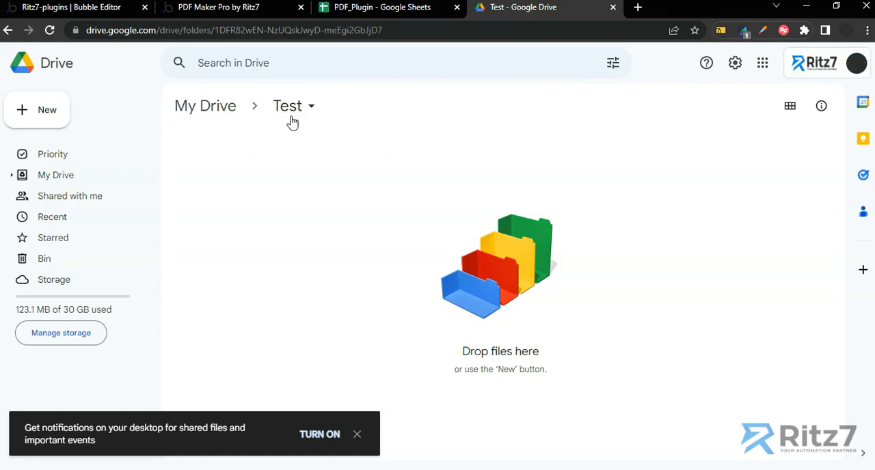
left_click(391, 30)
key("End")
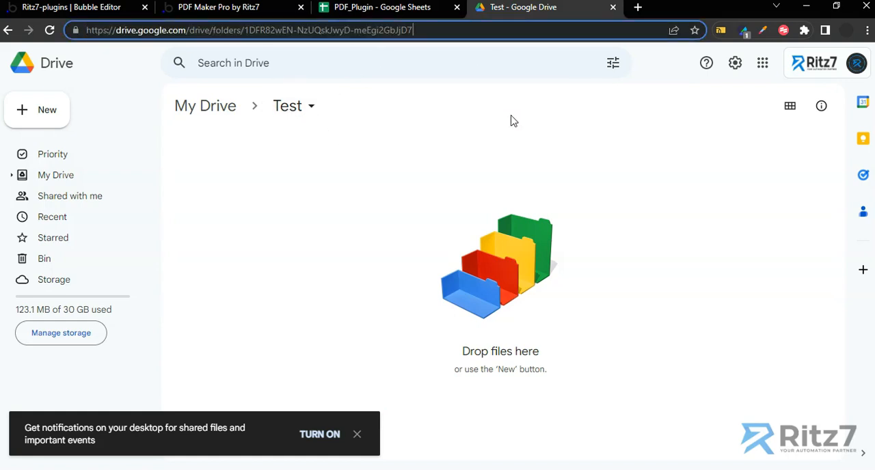
key("shift+Left")
key("shift+Left")
key("shift+Left")
key("shift+Left")
key("shift+Left")
key("shift+Left")
key("shift+Left")
key("shift+Left")
key("shift+Left")
key("shift+Left")
key("shift+Left")
key("shift+Left")
key("shift+Left")
key("shift+Left")
key("shift+Left")
key("shift+Left")
key("shift+Left")
key("shift+Left")
key("shift+Left")
key("shift+Left")
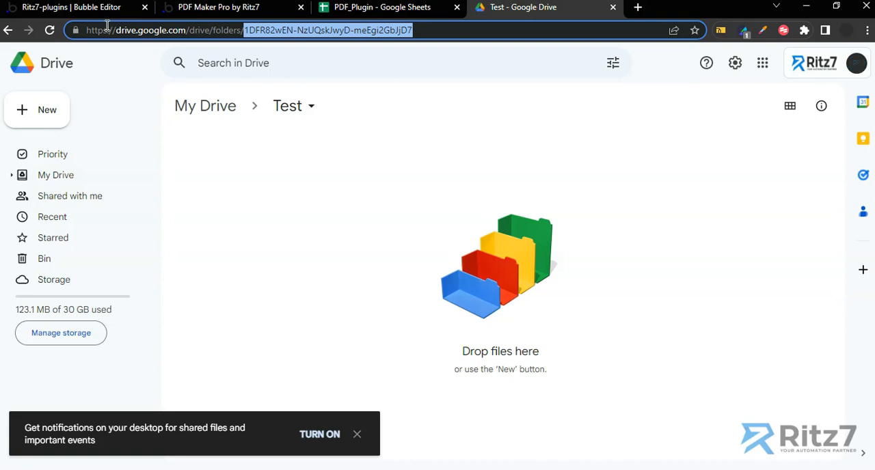
left_click(82, 8)
left_click(397, 190)
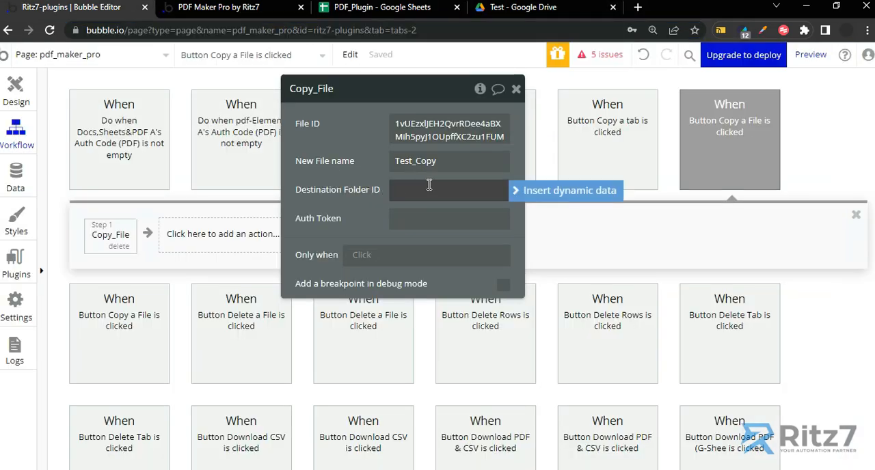
key("ctrl+v")
Fill the Copy_File action's Auth Token with Bearer followed by the access token from the clipboard history
left_click(403, 227)
type("Bearer")
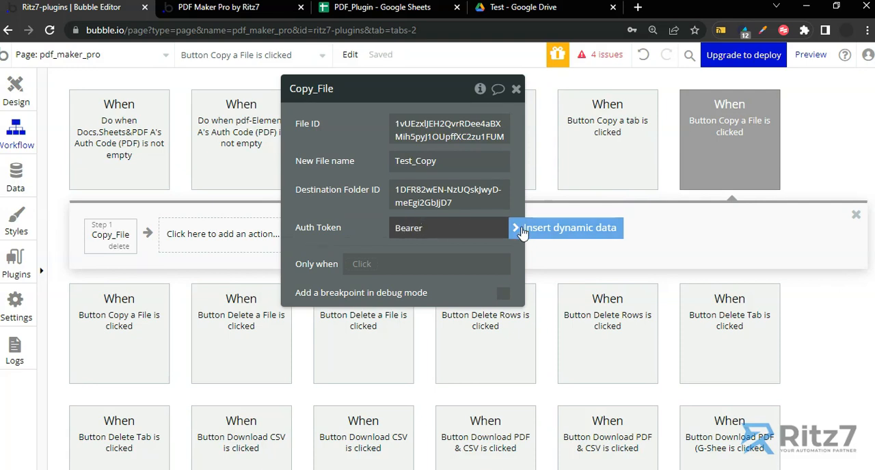
key("super+v")
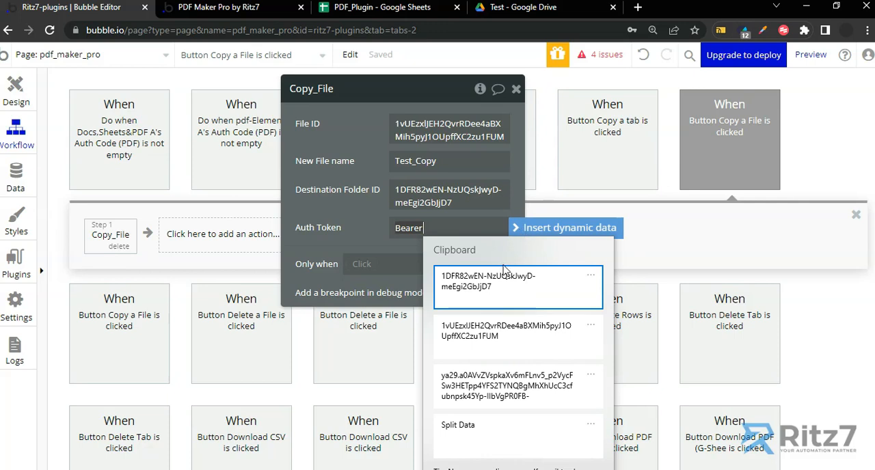
left_click(499, 342)
left_click(349, 233)
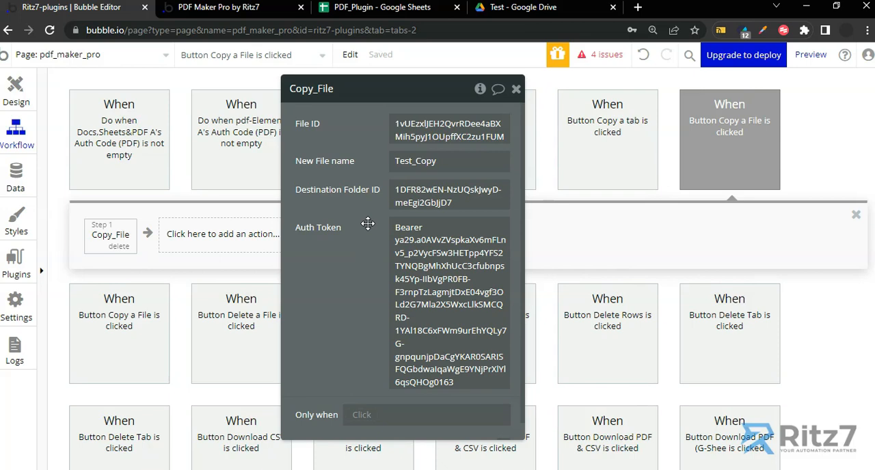
Add an AirAlert - Standard action after Copy_File and set its heading to File ID
left_click(213, 239)
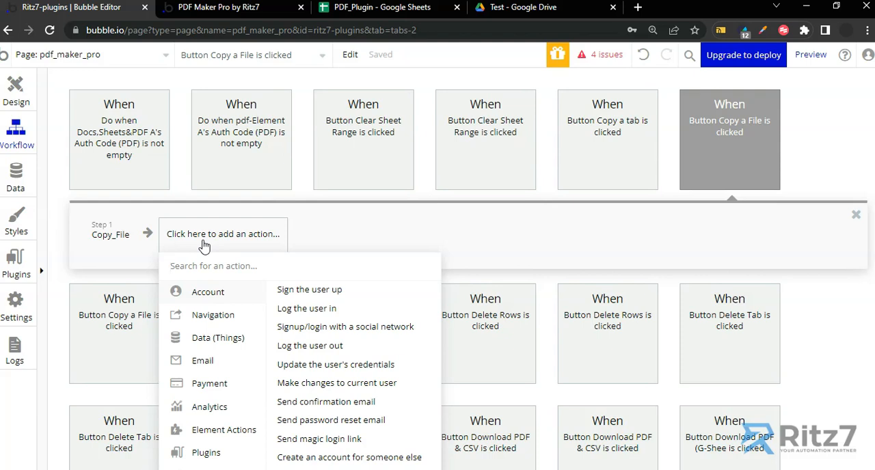
type("air")
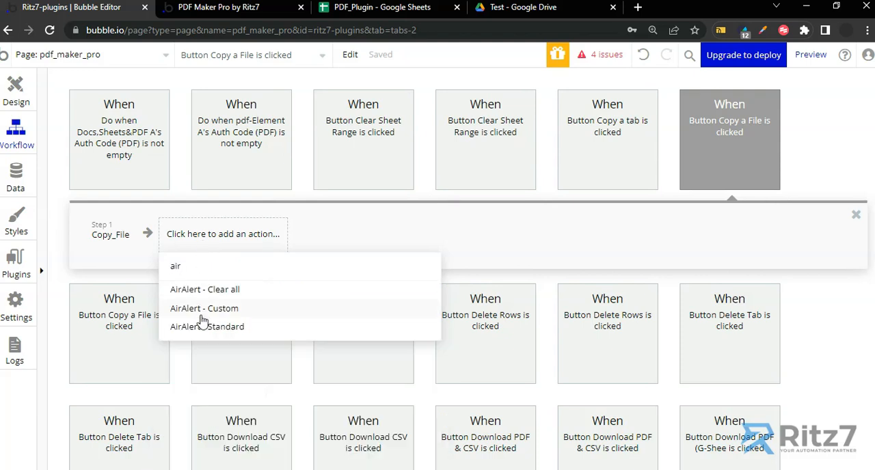
left_click(205, 327)
left_click(421, 158)
type("File ID")
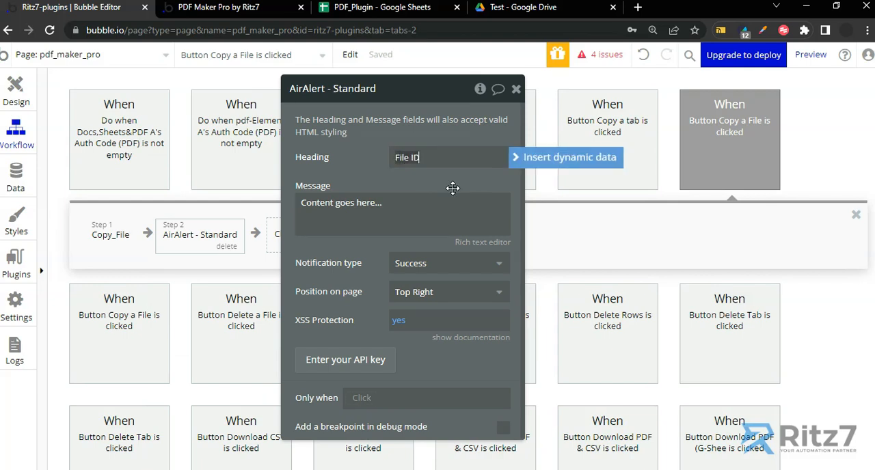
Set the AirAlert message to Result of step 1 (Copy_File)'s File Id and close the action's properties
left_click(408, 207)
left_click(527, 209)
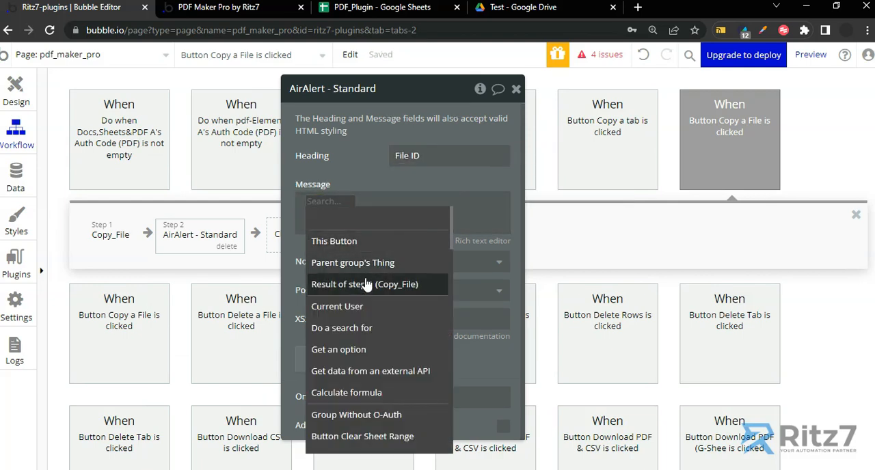
left_click(369, 284)
left_click(435, 240)
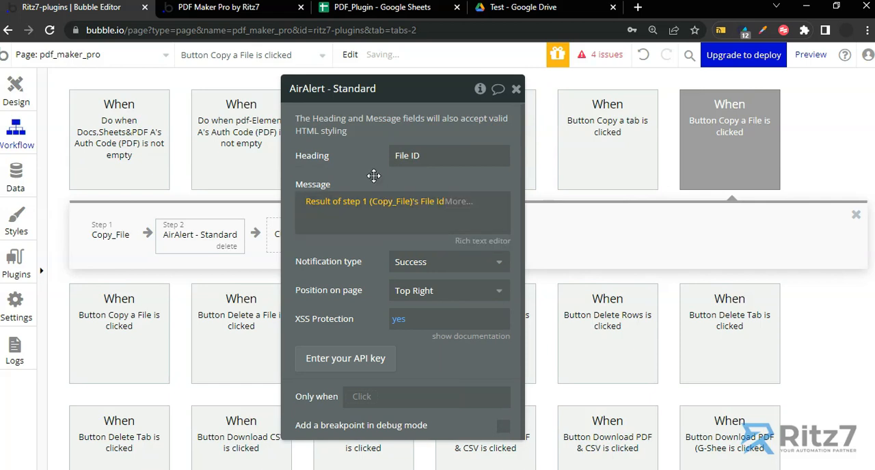
left_click(516, 90)
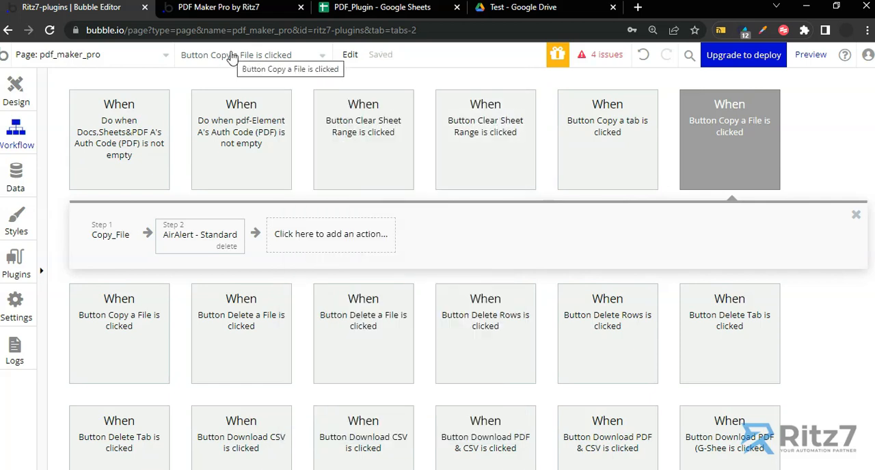
Refresh the PDF Maker Pro preview page, run Copy a File, and switch to the Test folder in Google Drive
left_click(240, 9)
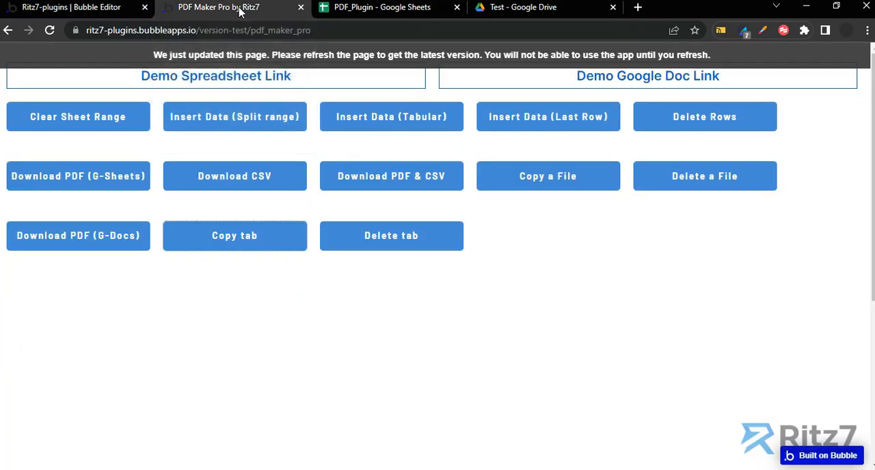
left_click(307, 60)
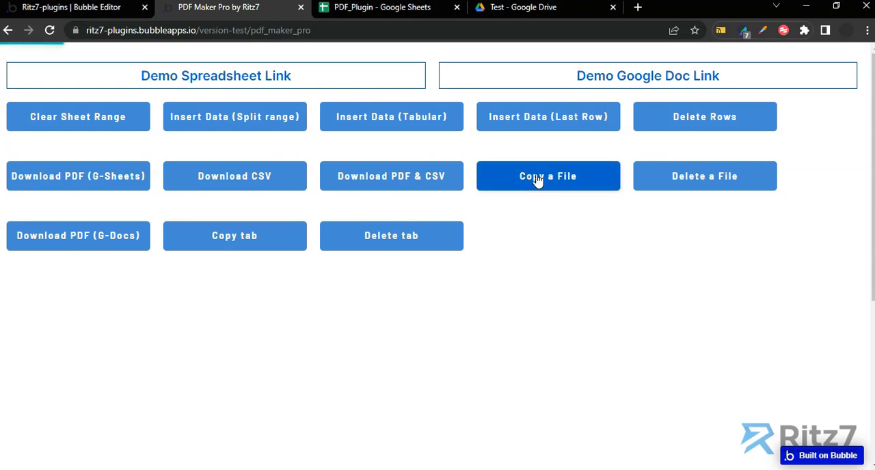
left_click(509, 7)
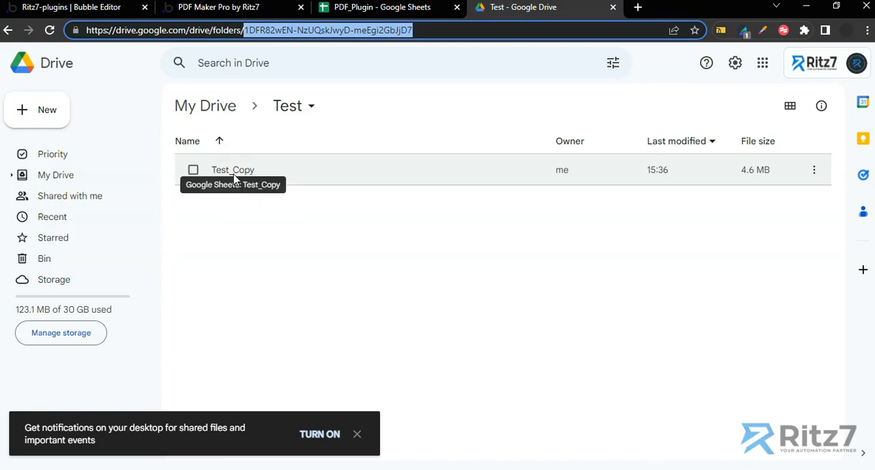
Open Test_Copy from the Test folder and compare its clr_sht1, clr_sht2 and clr_sht3 sheets with the original PDF_Plugin spreadsheet
double_click(233, 175)
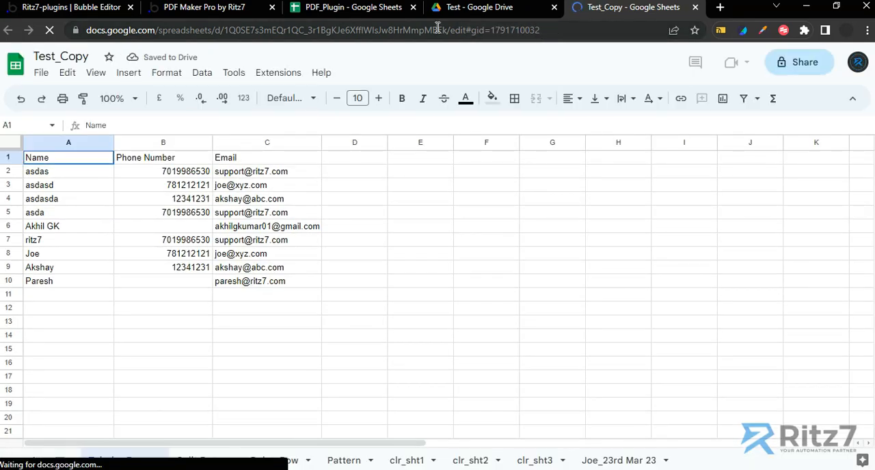
left_click(347, 8)
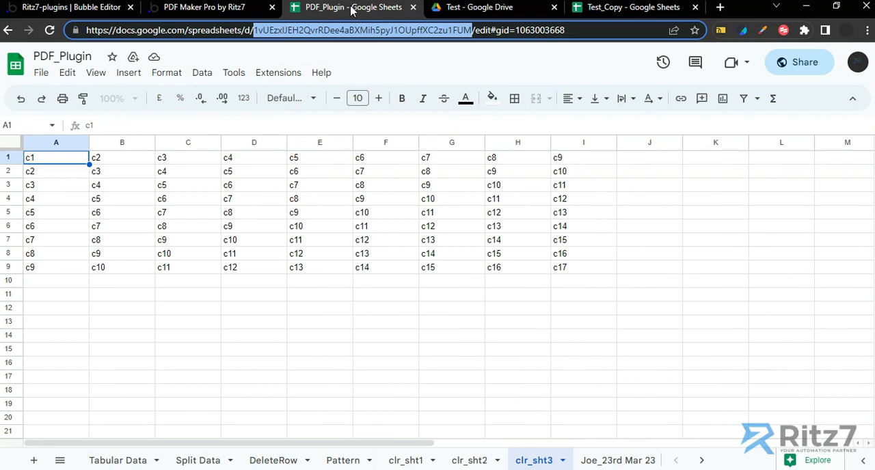
left_click(615, 7)
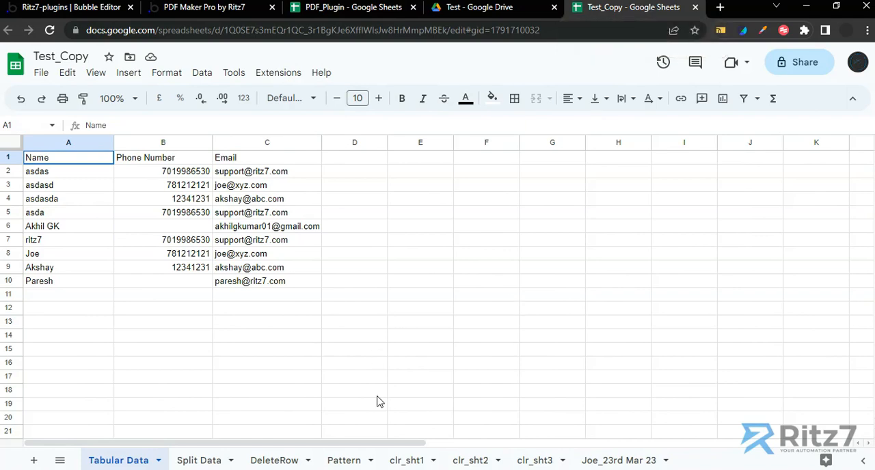
left_click(400, 465)
left_click(482, 462)
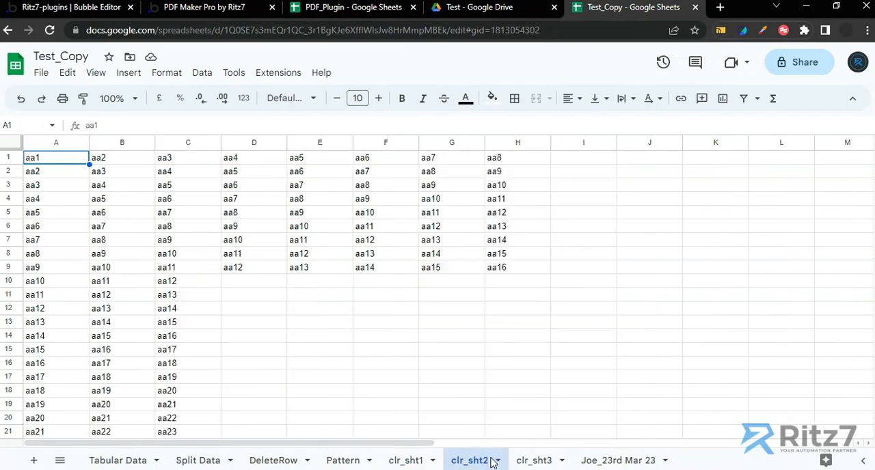
left_click(528, 461)
left_click(390, 463)
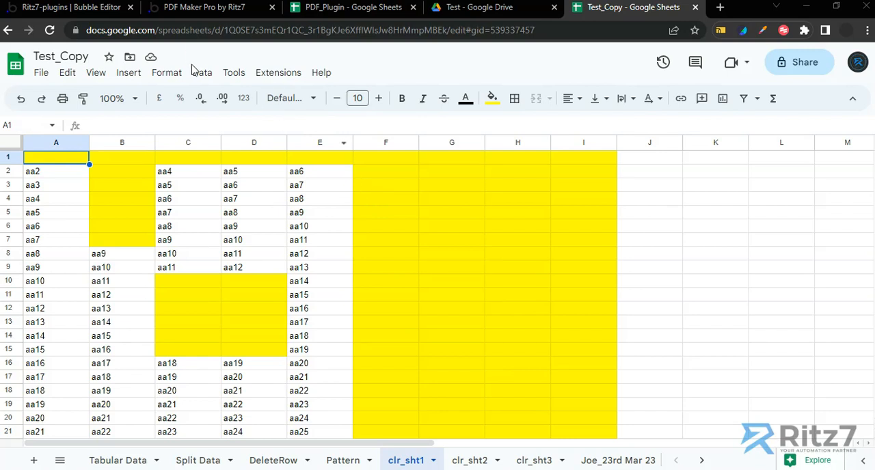
Return to the Bubble editor and add a Delete_File action as step 3 of the second Button Copy a File workflow
left_click(113, 8)
left_click_drag(332, 203, 531, 208)
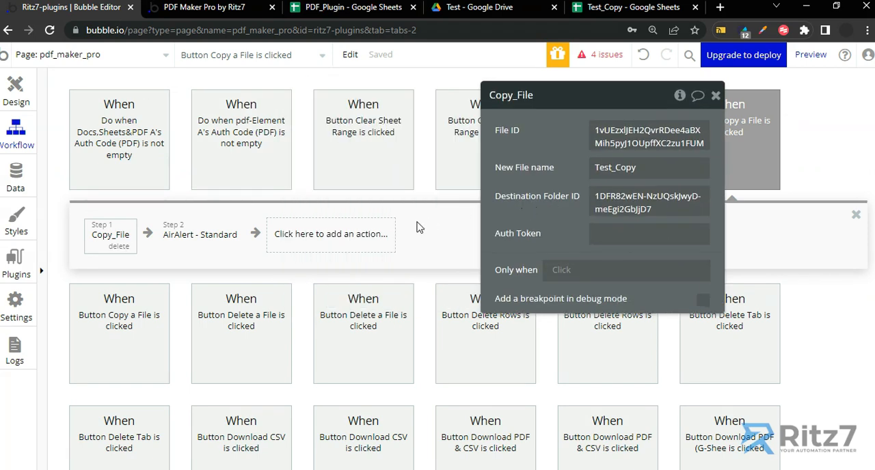
left_click(103, 301)
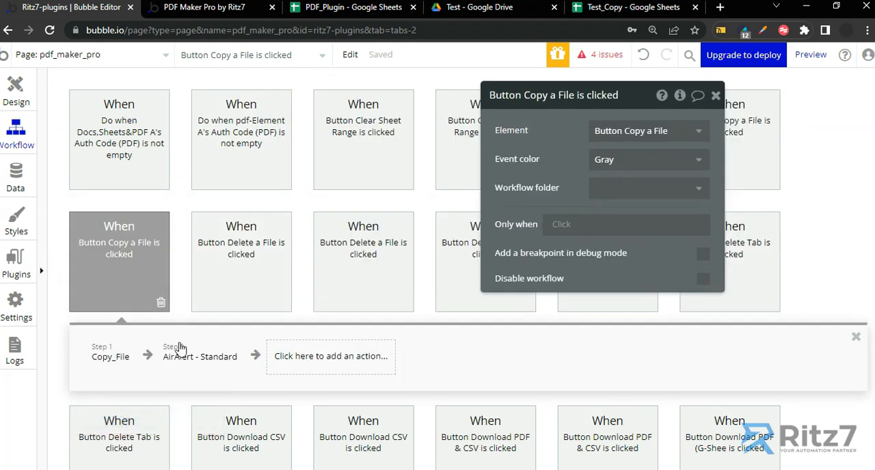
left_click(307, 367)
type("delete")
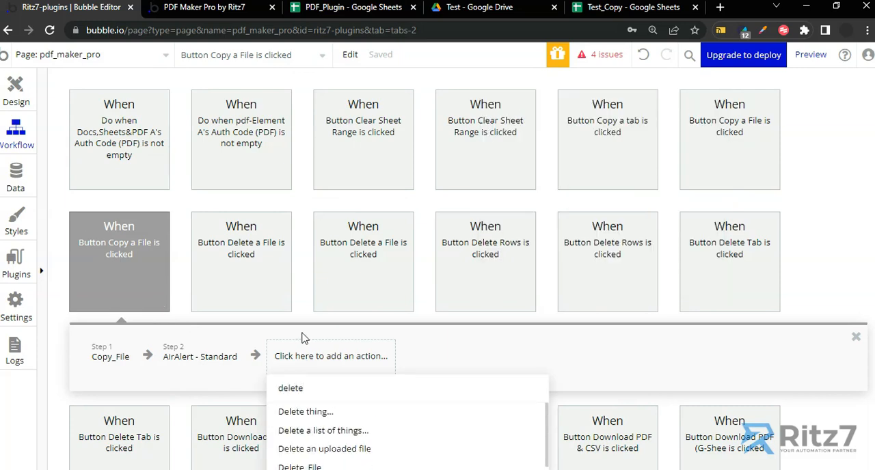
scroll(304, 337, "down", 1)
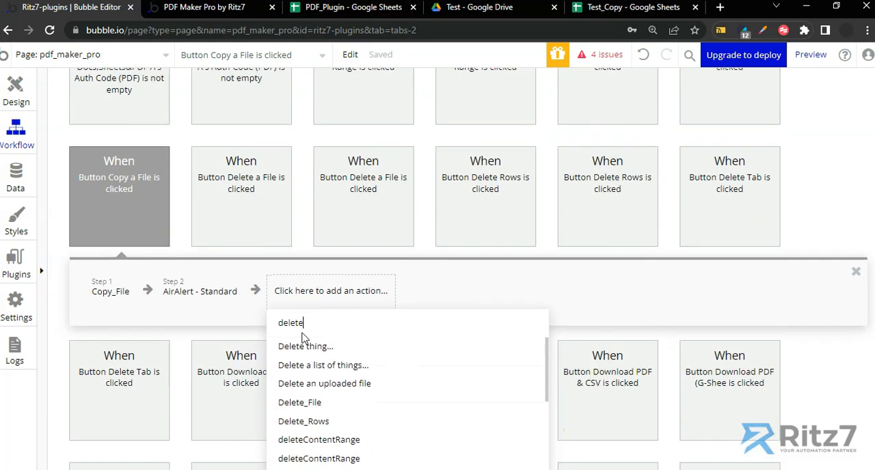
left_click(301, 402)
Set the Delete_File action's File ID to Result of step 1 (Copy_File)'s File Id
left_click(617, 130)
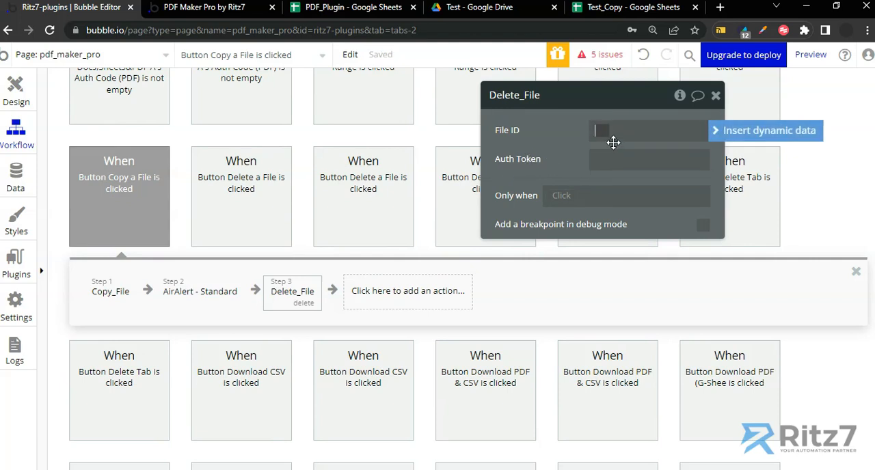
left_click(717, 130)
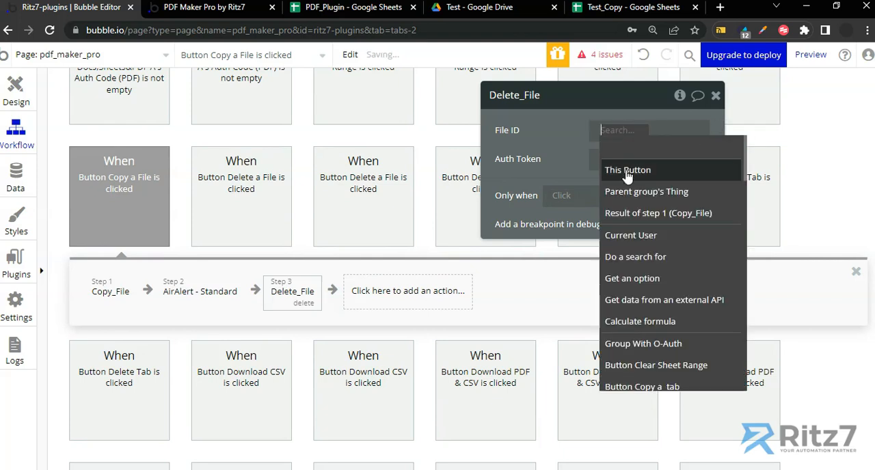
left_click(627, 212)
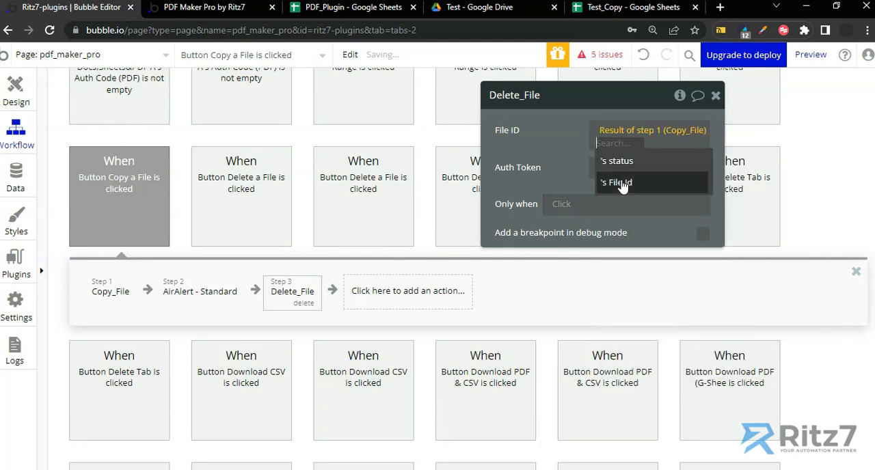
left_click(622, 183)
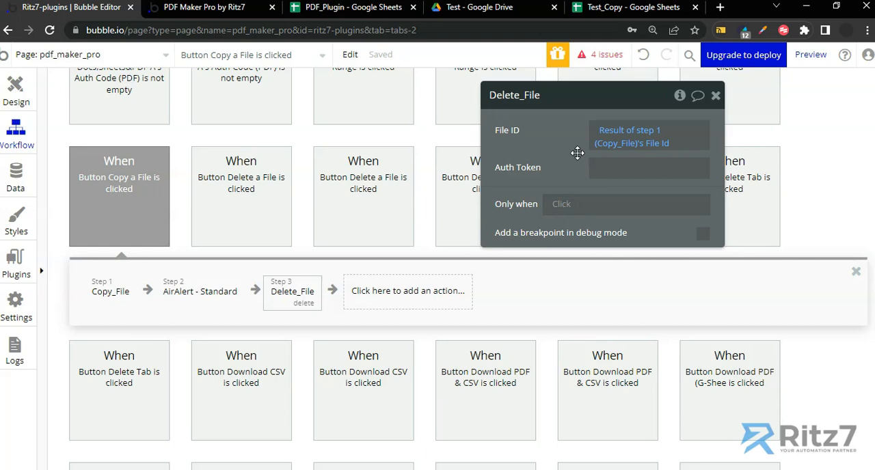
Fill the Delete_File action's Auth Token with Bearer followed by the access token from the clipboard history
left_click(599, 169)
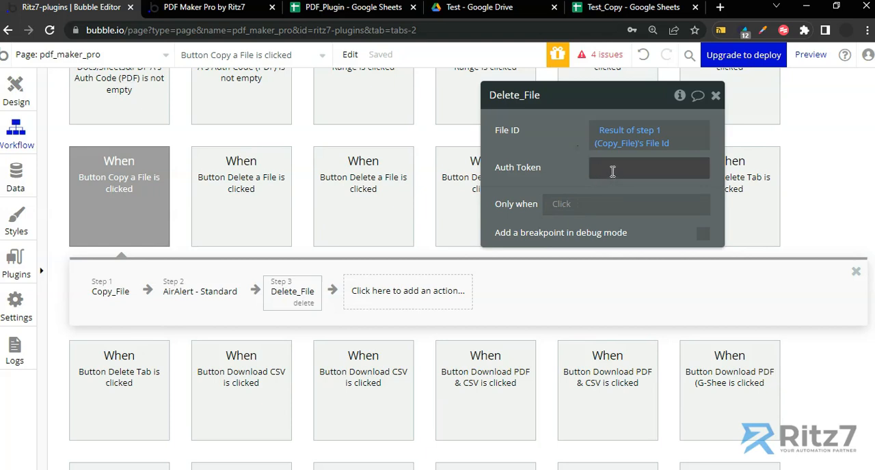
type("Bearer")
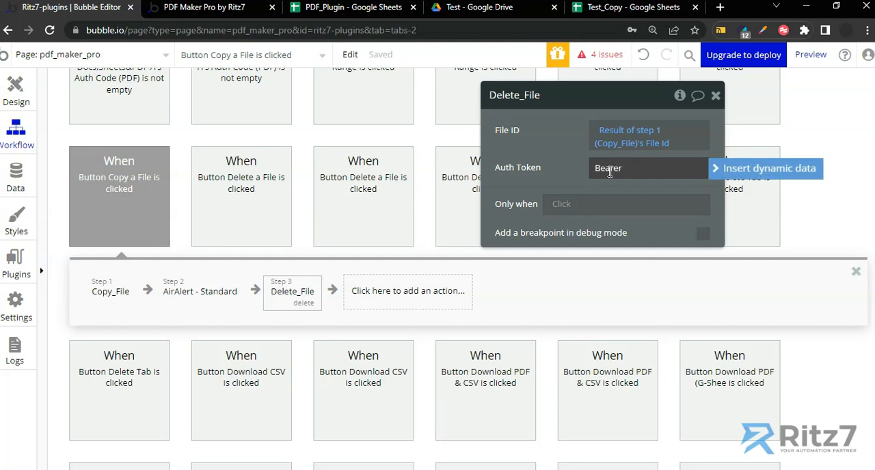
key("super+v")
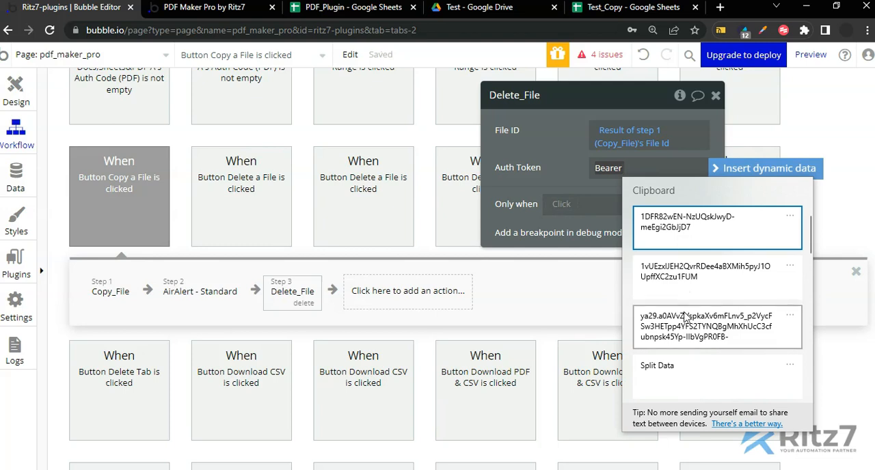
left_click(679, 307)
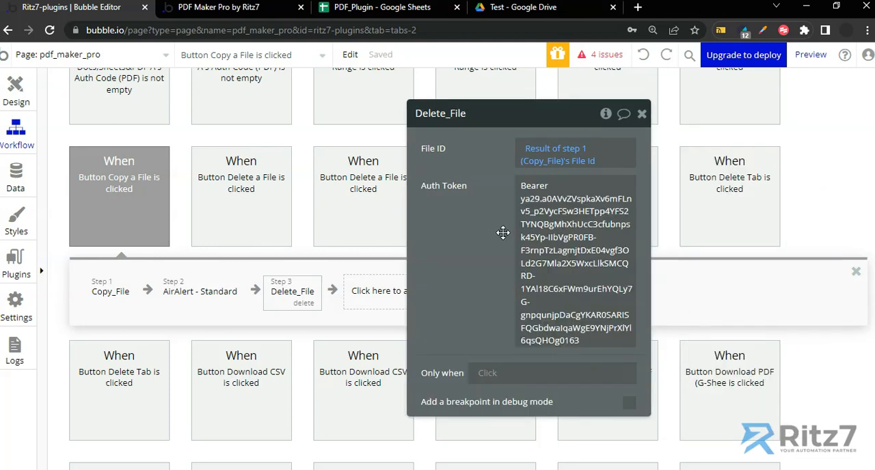
left_click(529, 195)
left_click_drag(451, 198, 409, 200)
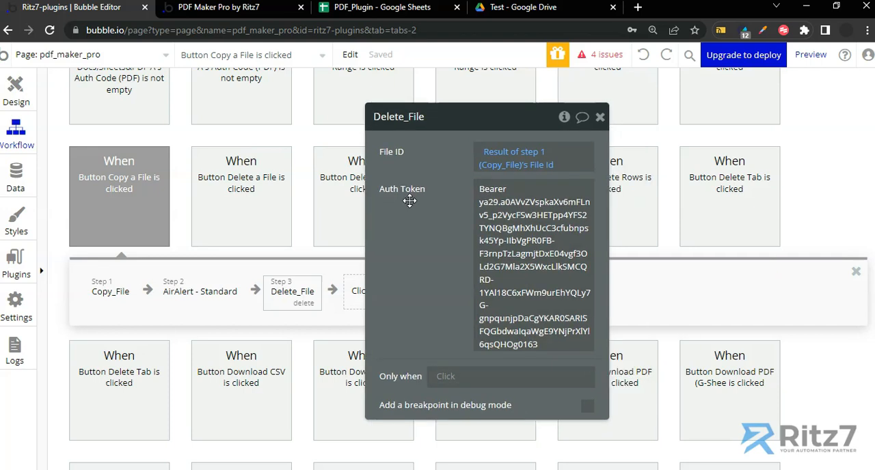